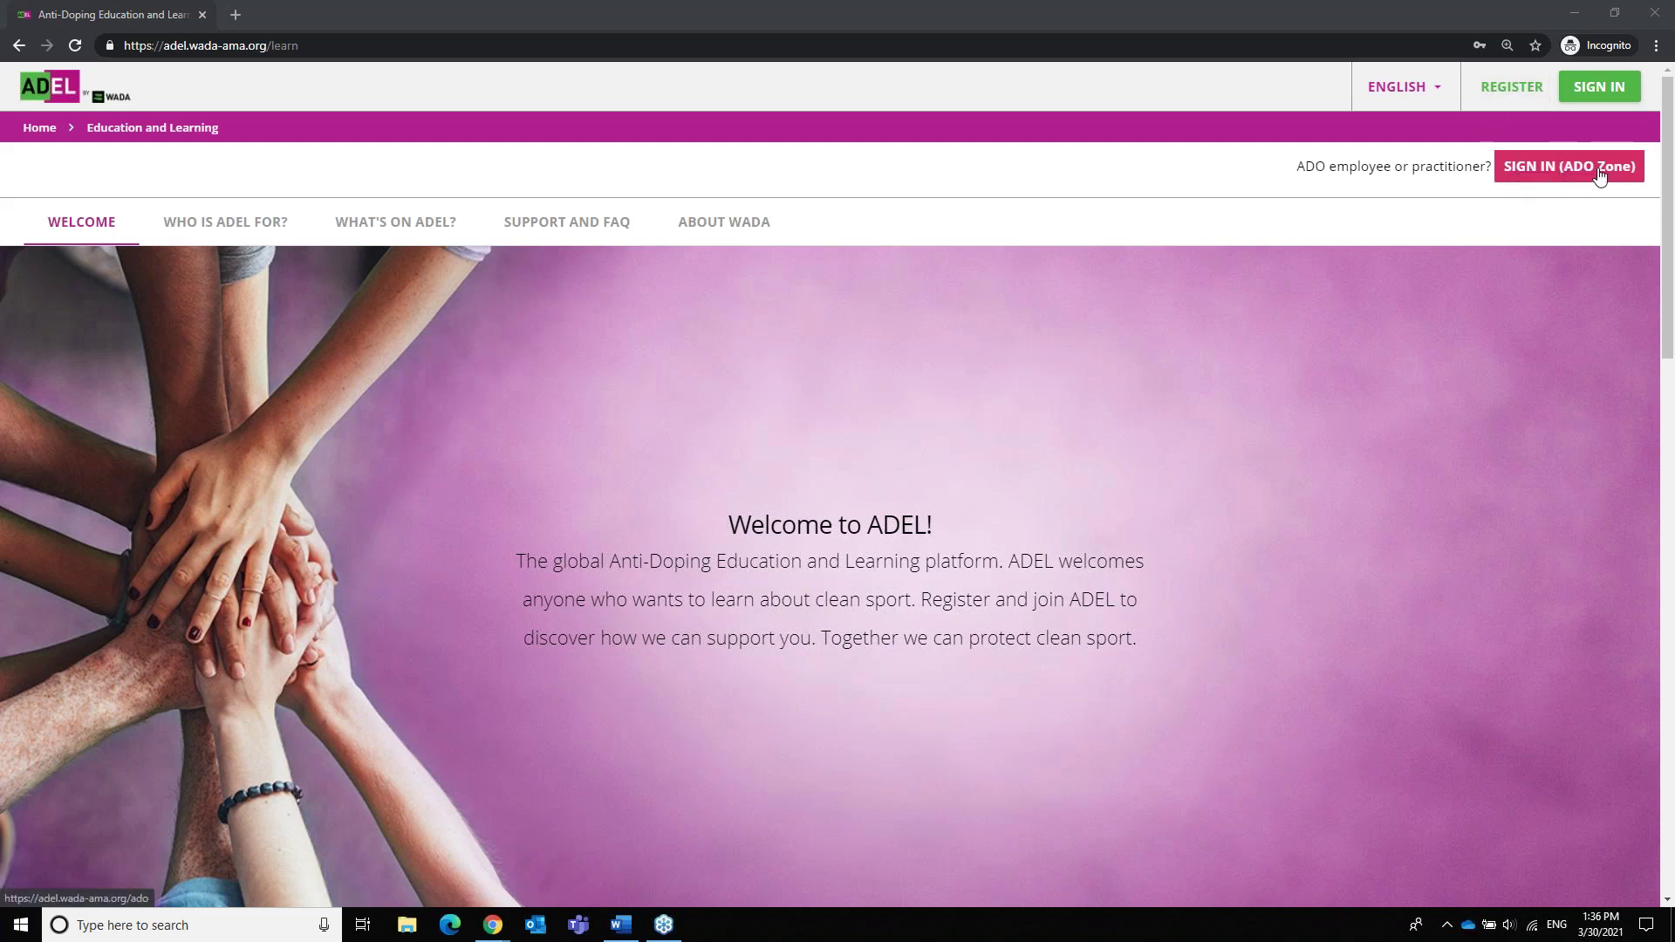
# Open the registration form and enter the username, email address and first name
pyautogui.click(1523, 94)
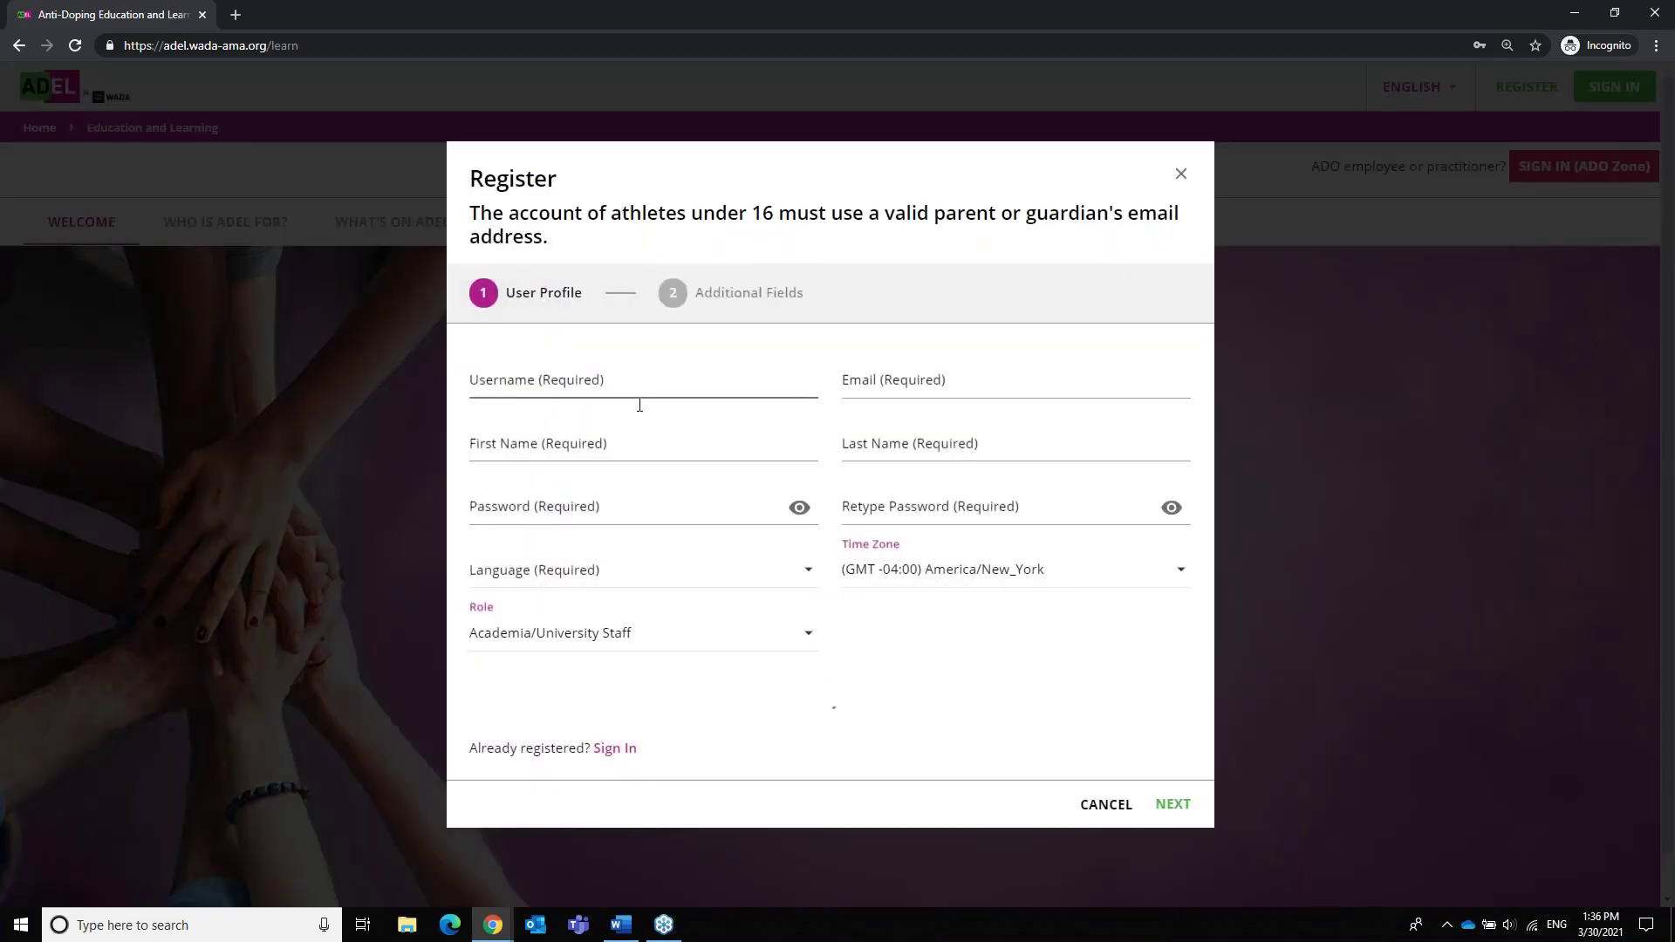
pyautogui.click(611, 388)
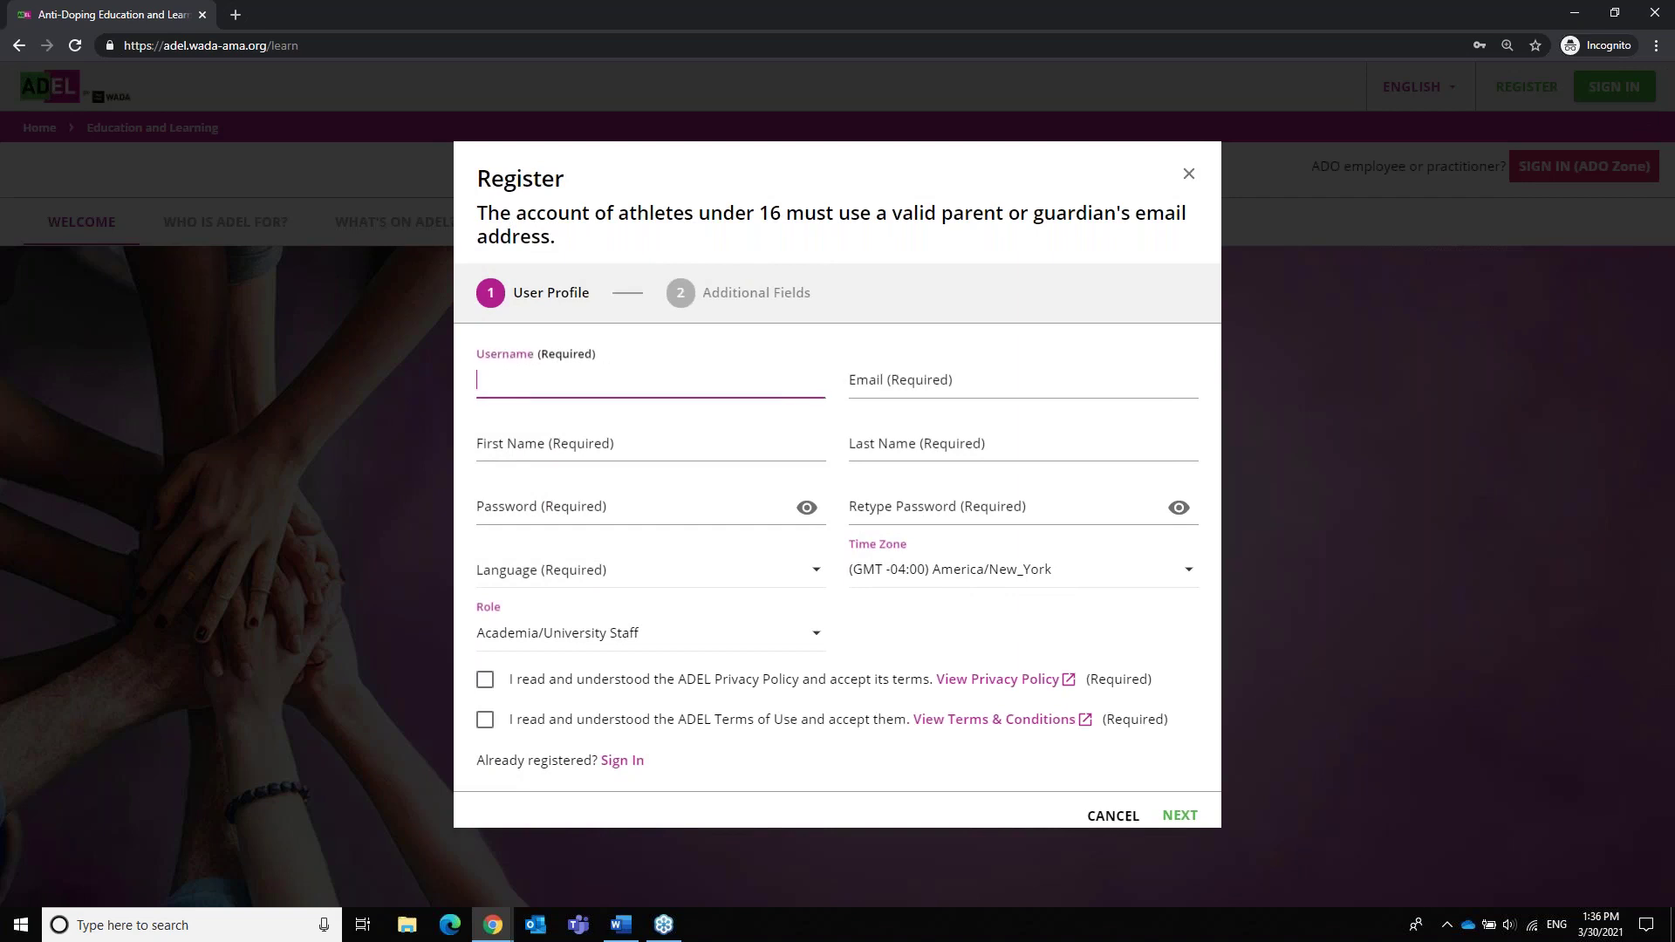
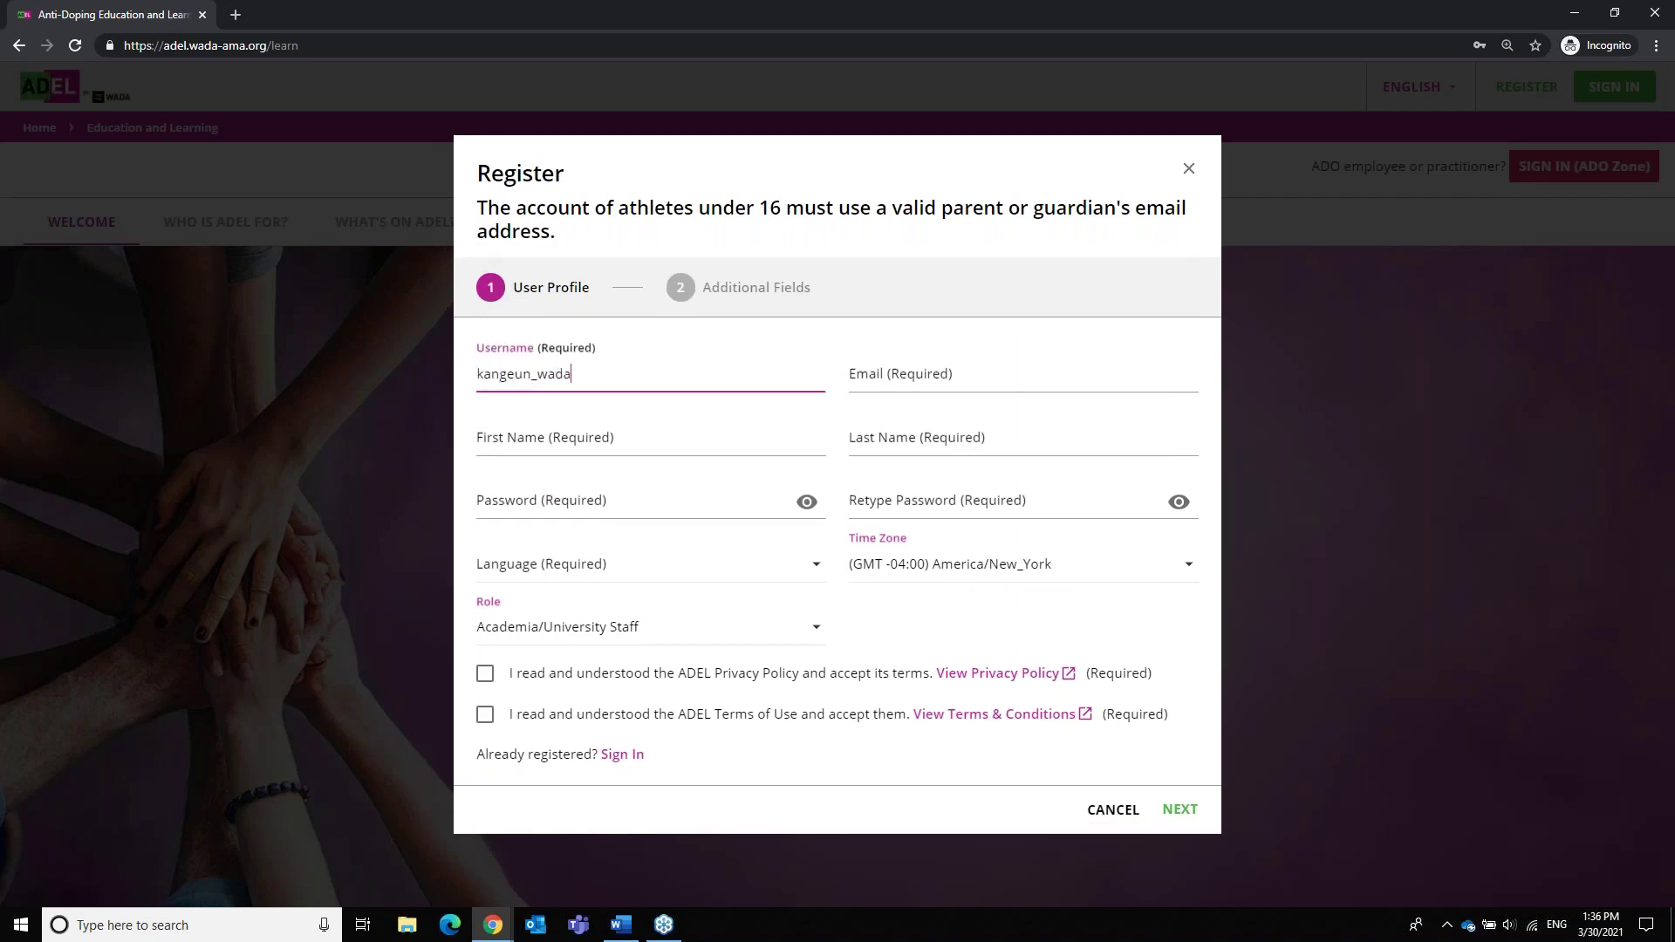
pyautogui.click(1022, 375)
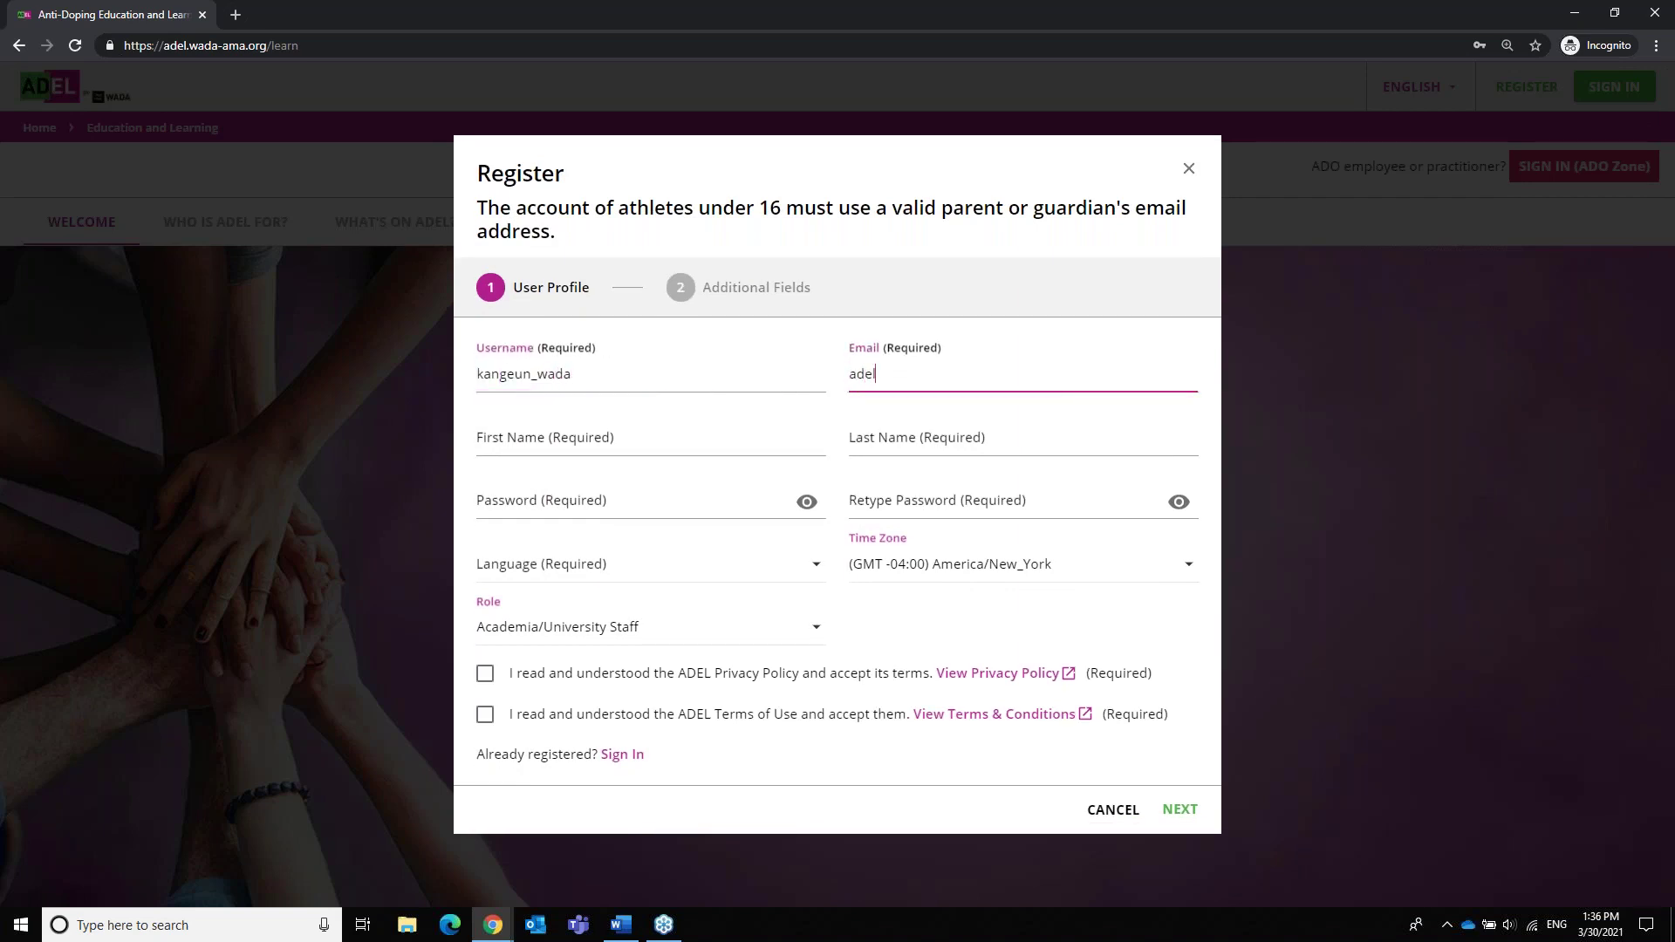
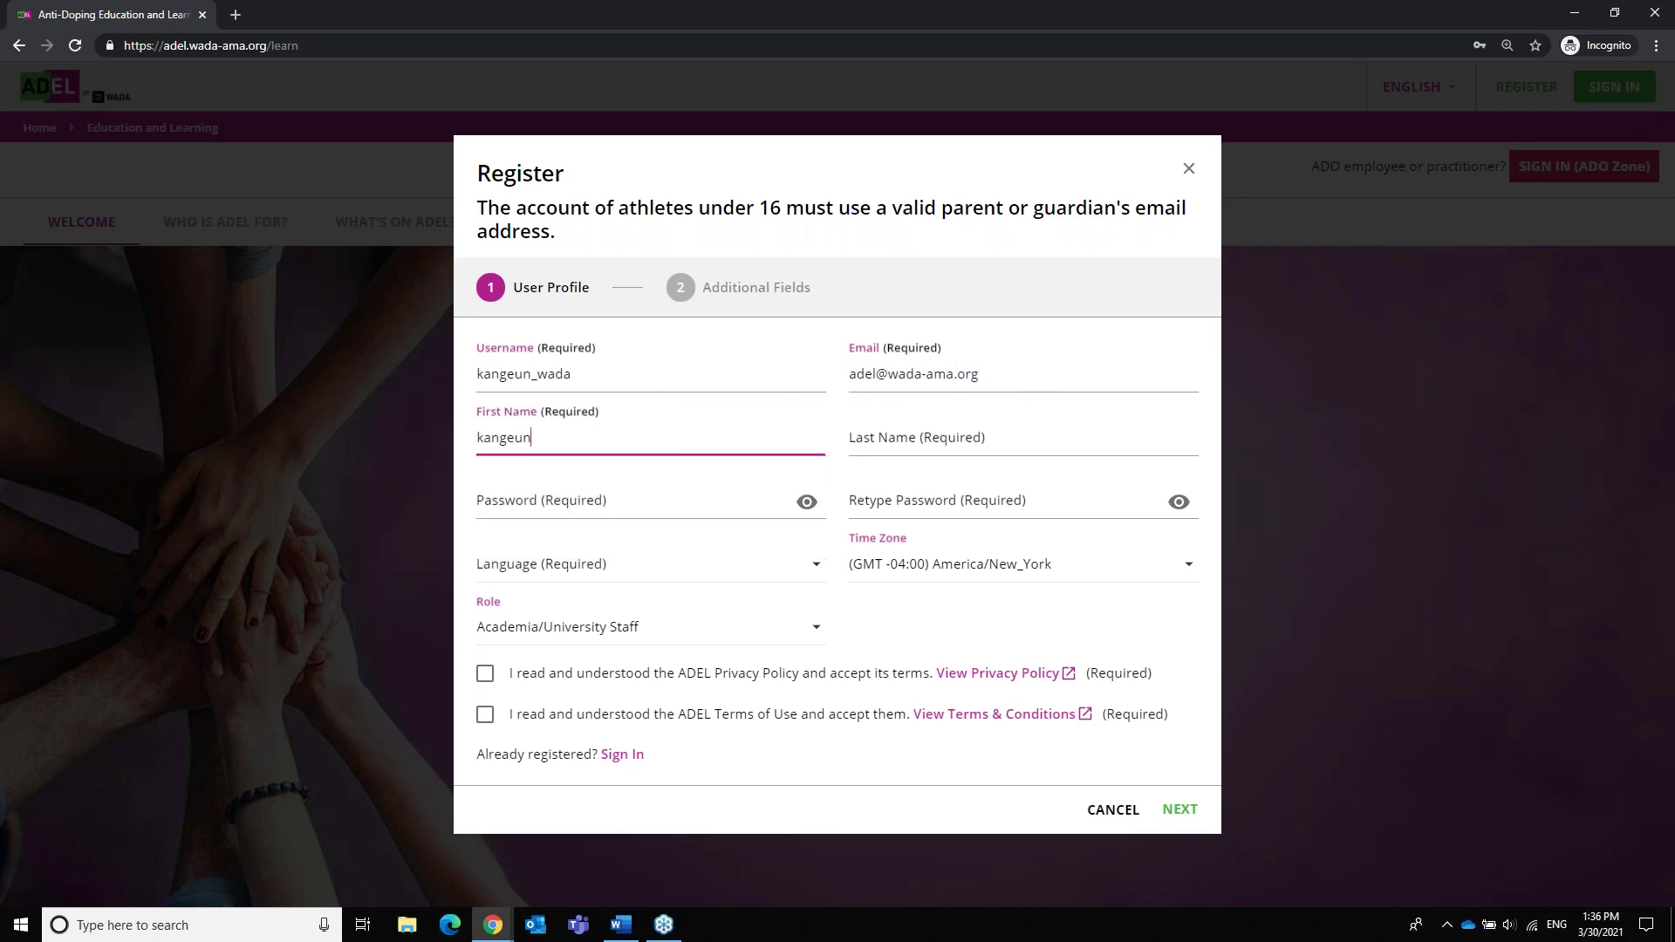
# Fill in the last name, enter the account password, and start retyping it
pyautogui.press('Tab')
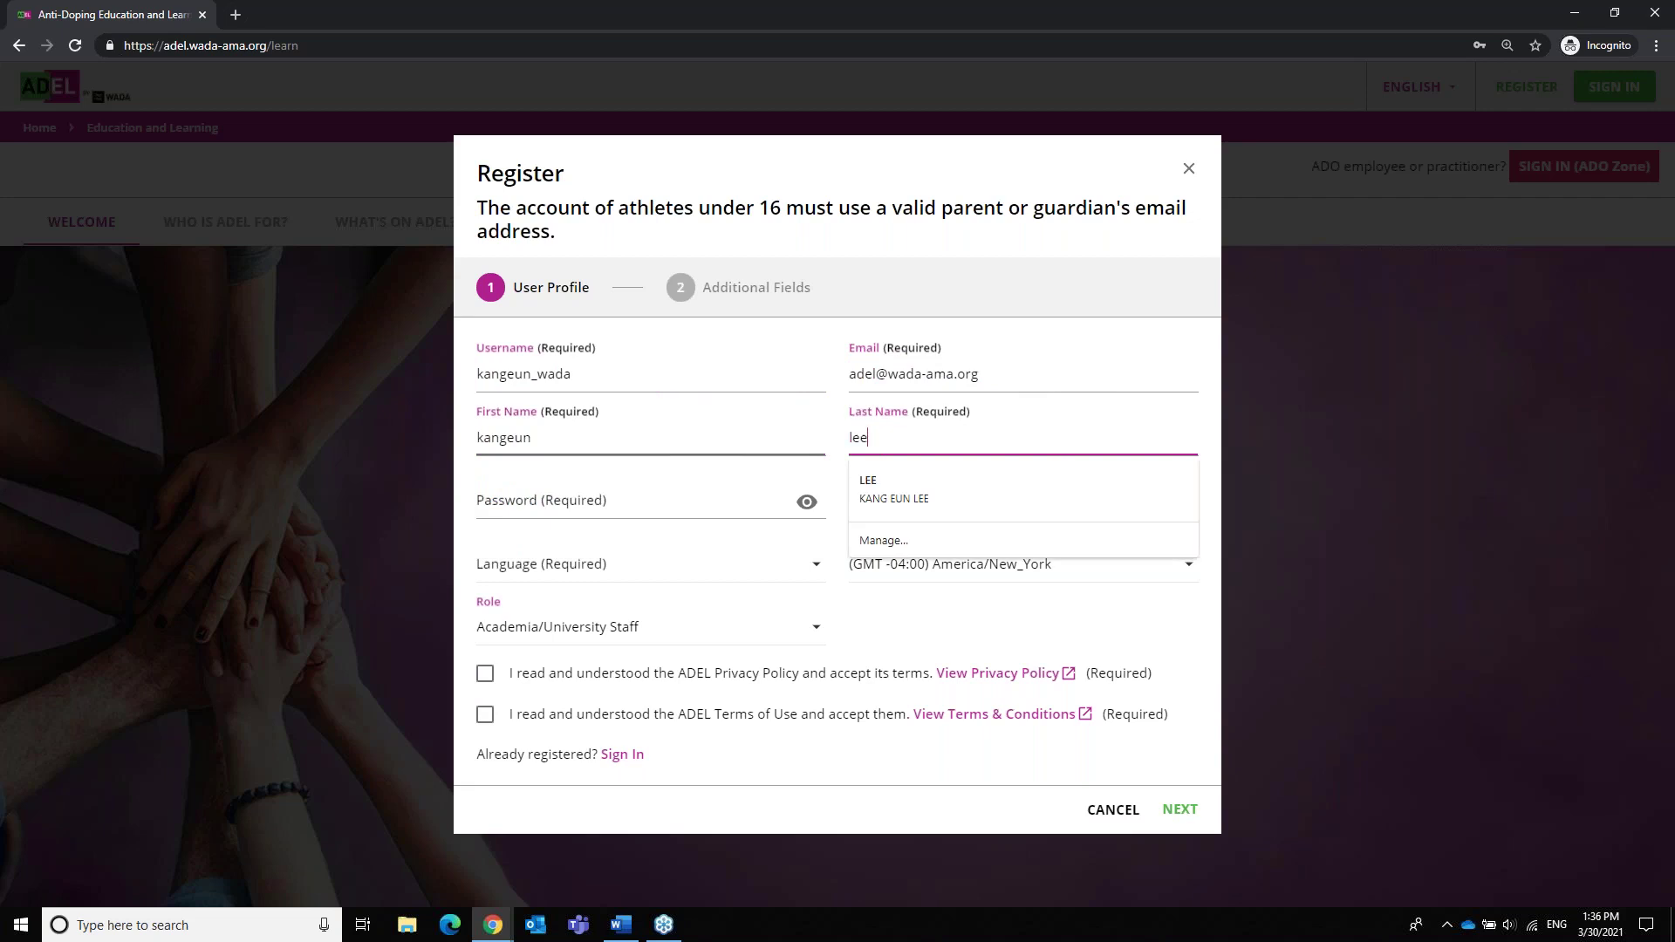
pyautogui.press('Tab')
pyautogui.write('••')
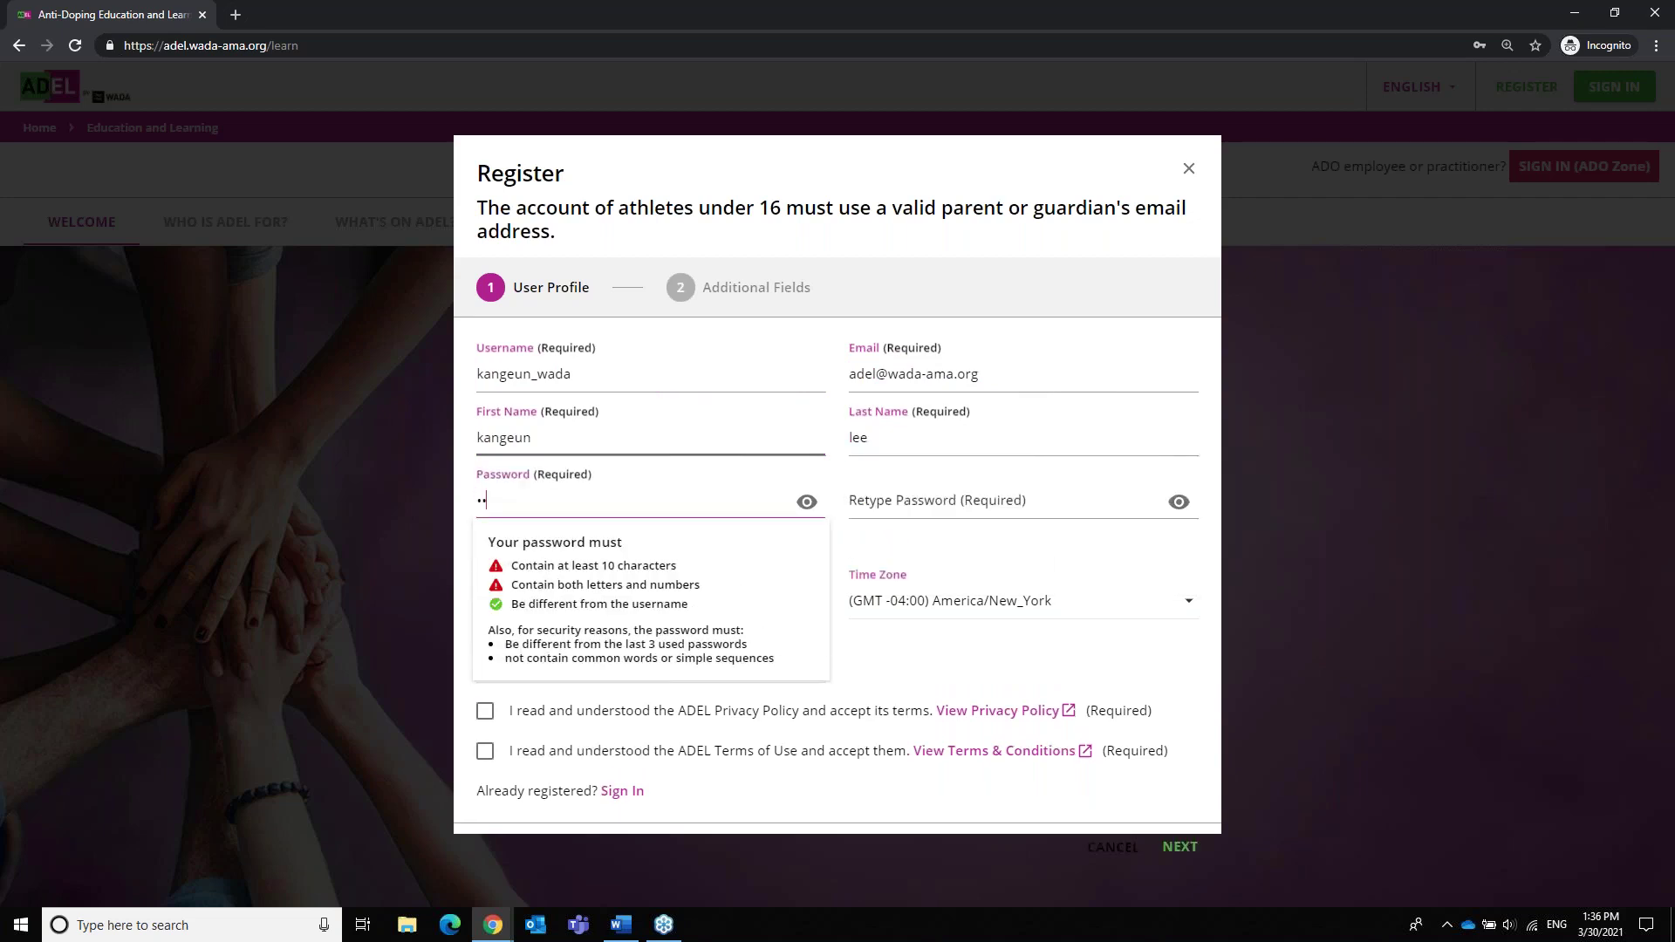
pyautogui.write('••••••••')
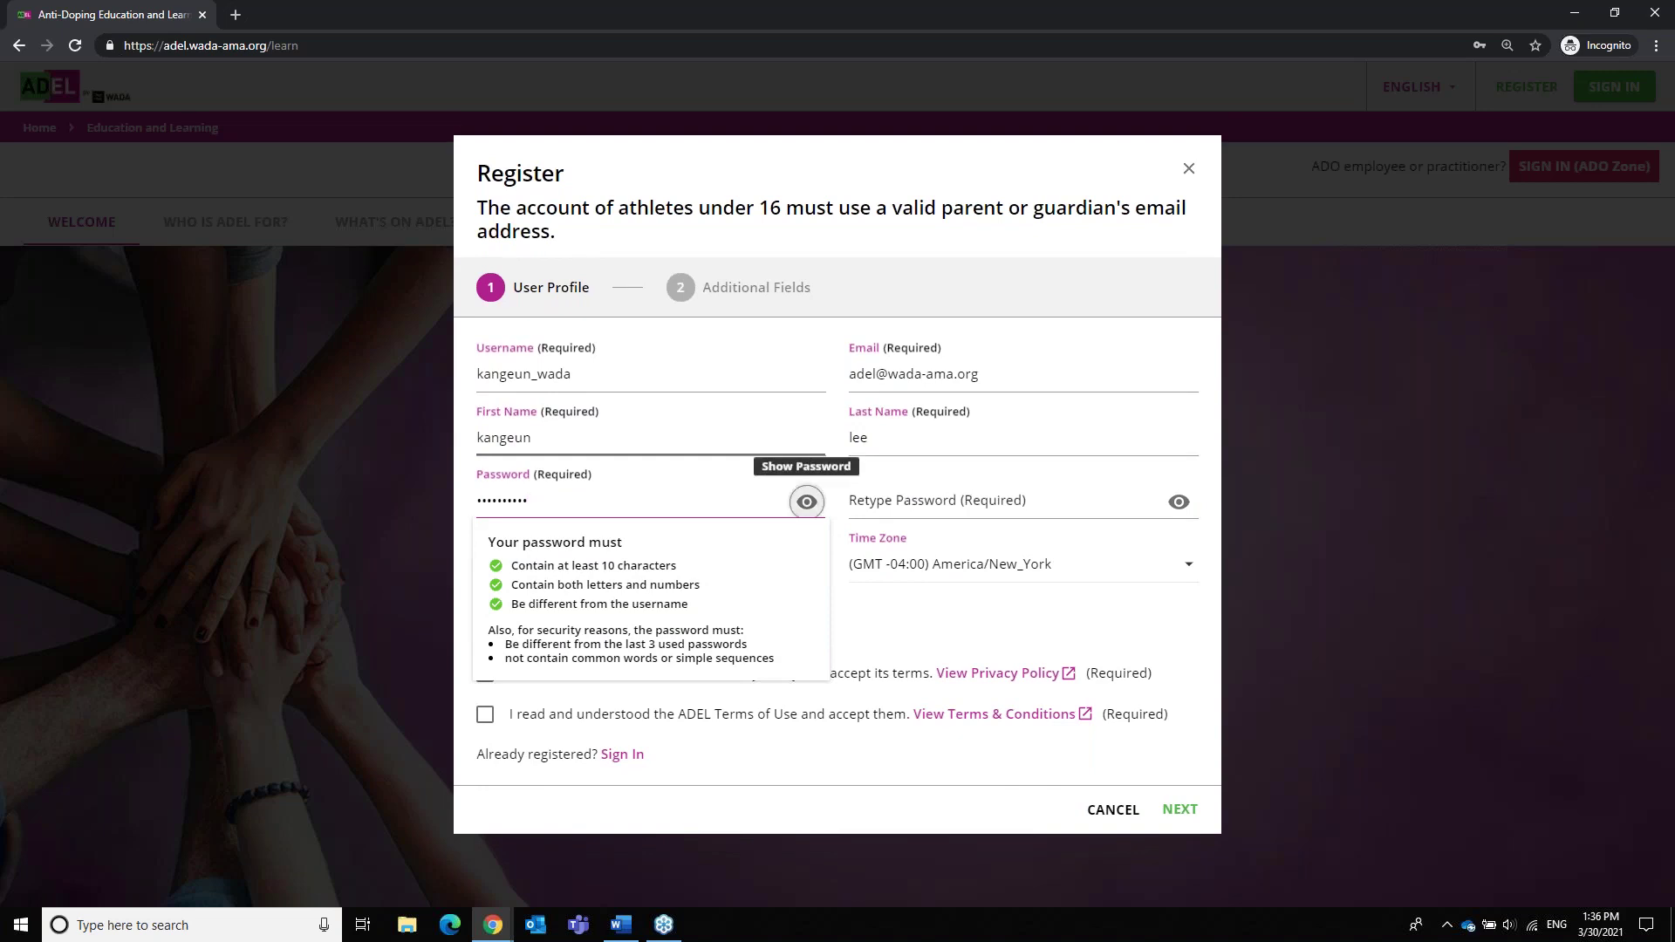
pyautogui.press('Tab')
pyautogui.write('•••••••••')
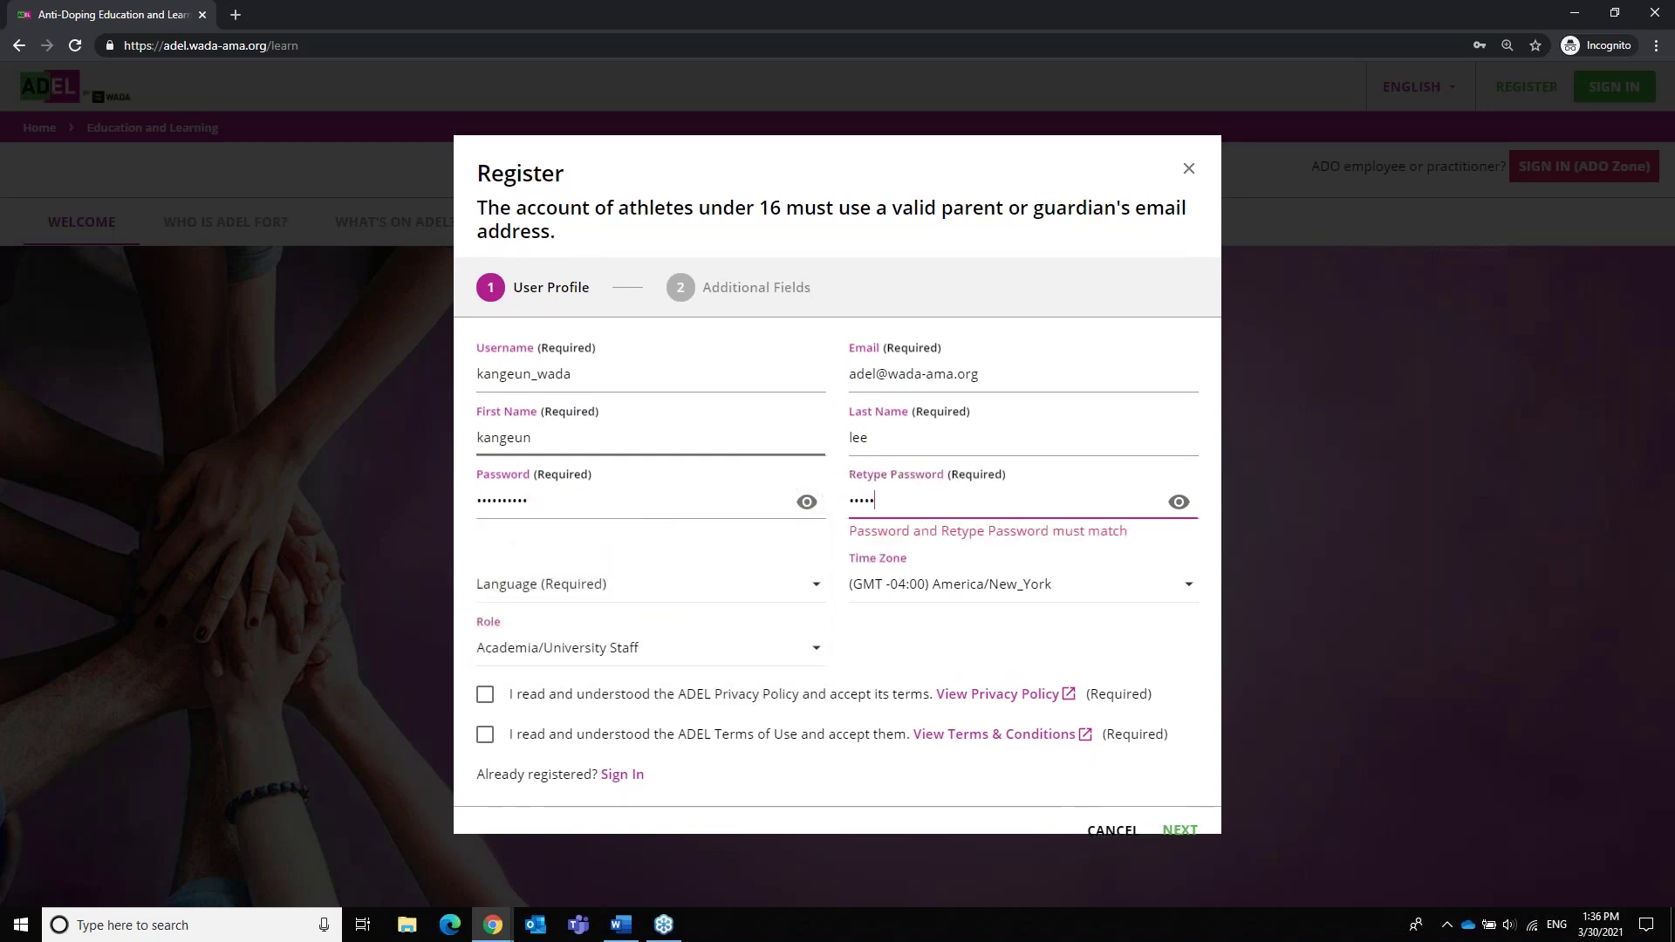
pyautogui.write('•')
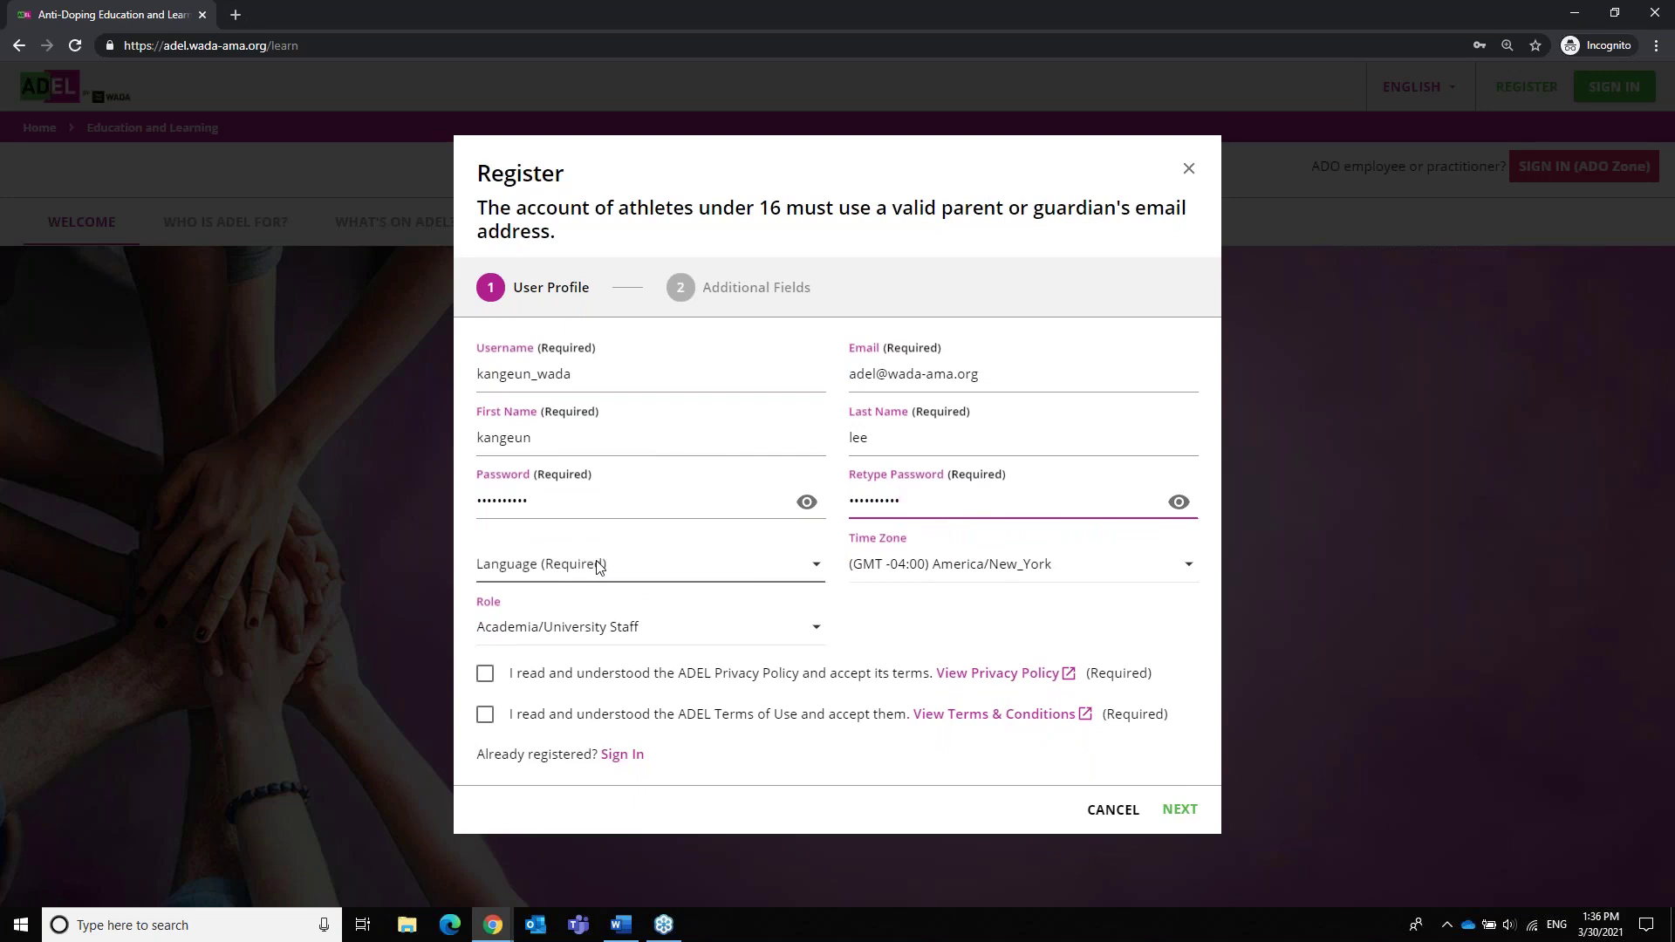
# Select English as language and Athletes as role, and tick the Privacy Policy and Terms of Use boxes
pyautogui.click(599, 566)
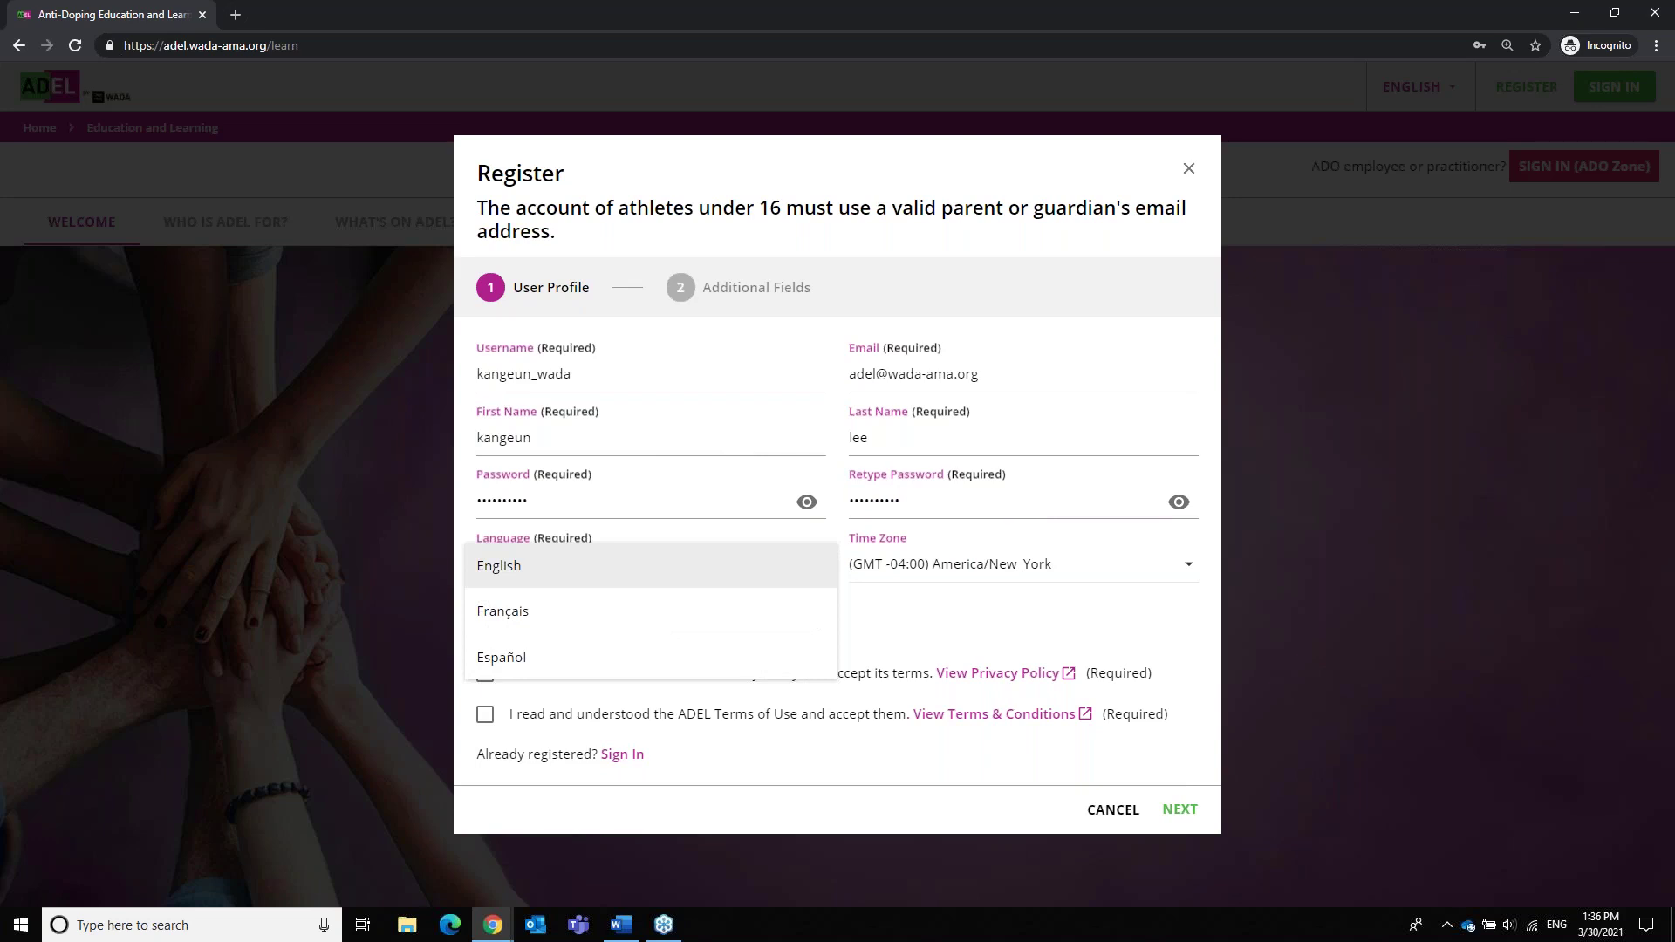
pyautogui.click(476, 562)
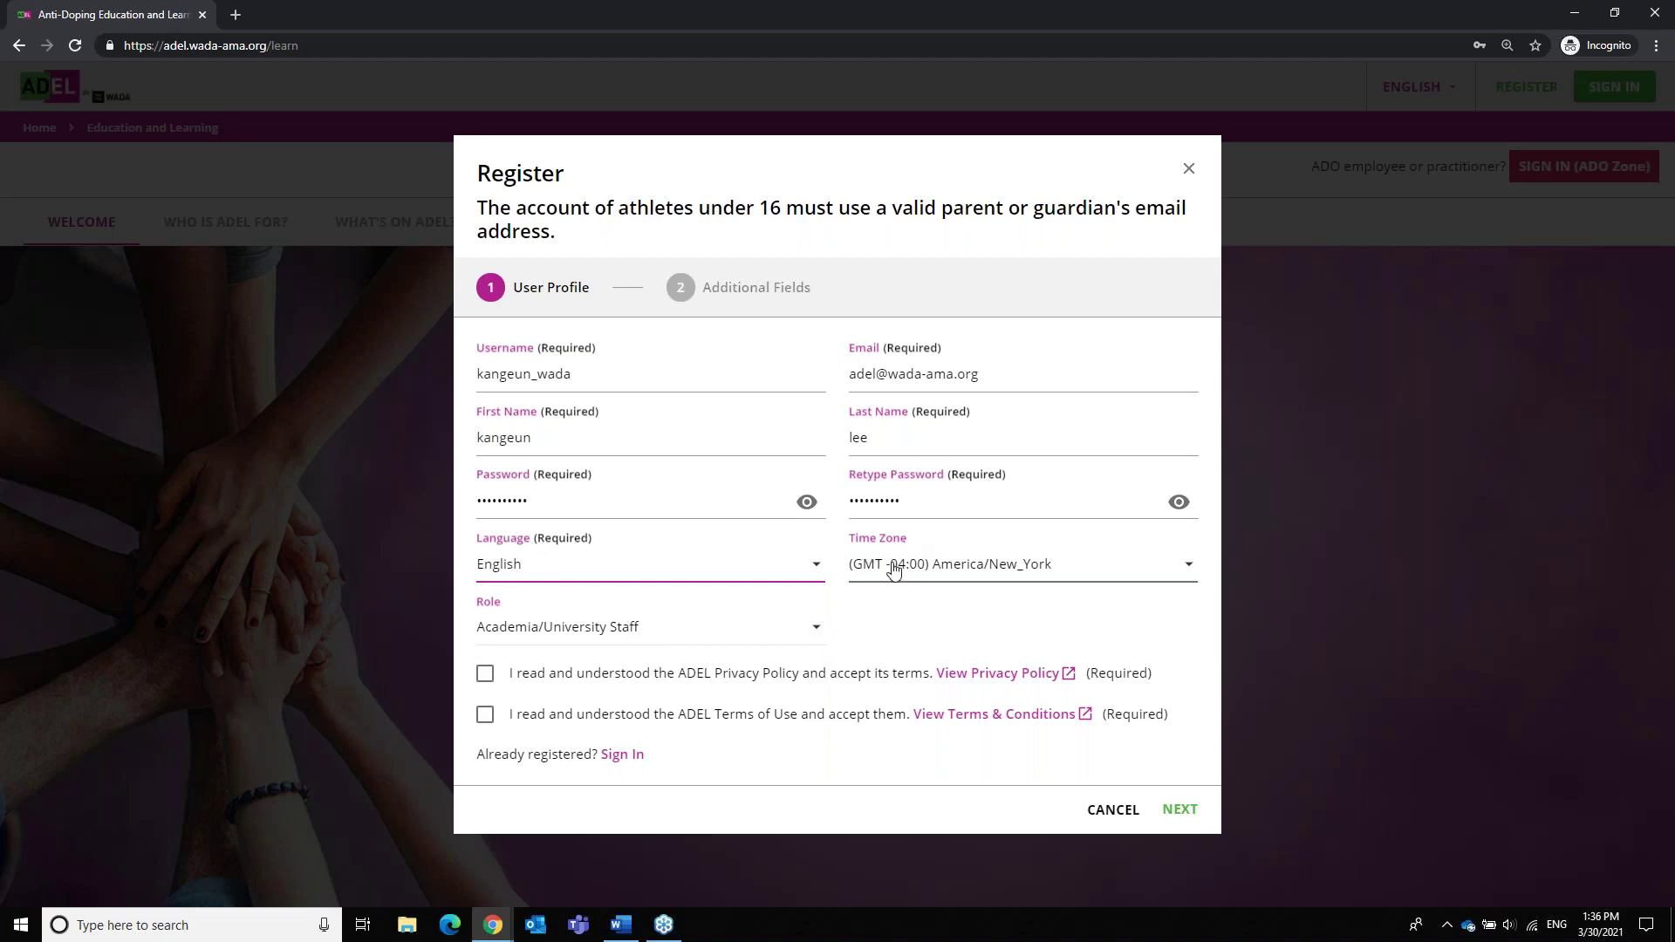
pyautogui.click(768, 641)
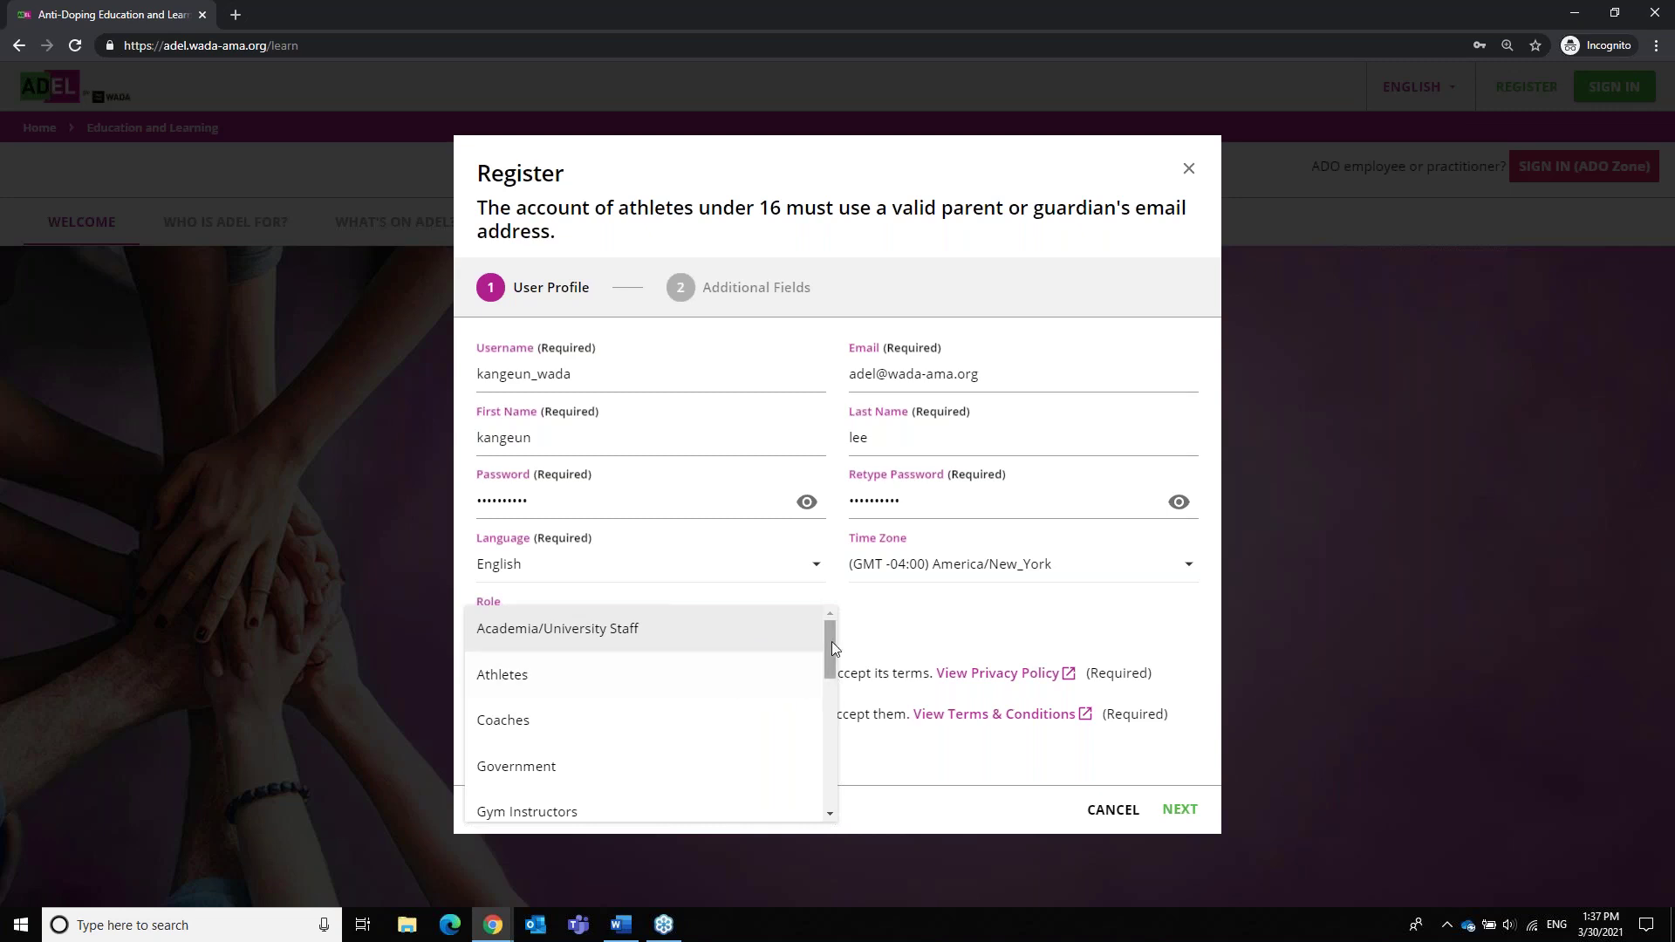
pyautogui.scroll(-1, 830, 650)
pyautogui.moveTo(830, 667); pyautogui.dragTo(830, 643)
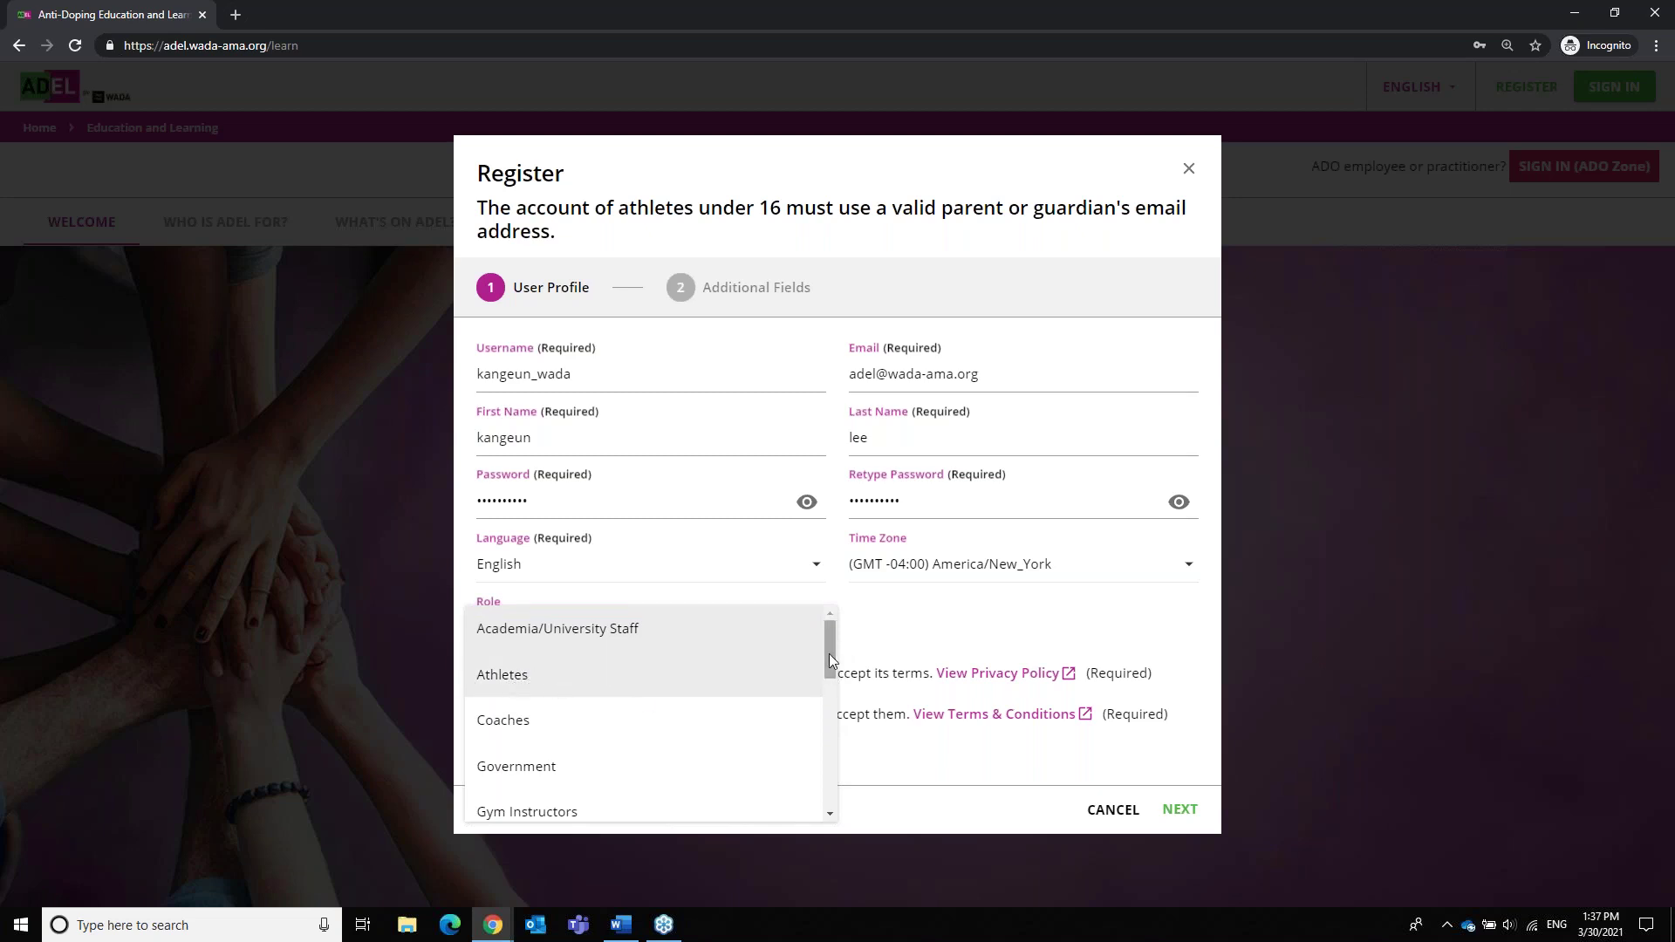
pyautogui.scroll(-2, 825, 663)
pyautogui.moveTo(828, 724); pyautogui.dragTo(830, 624)
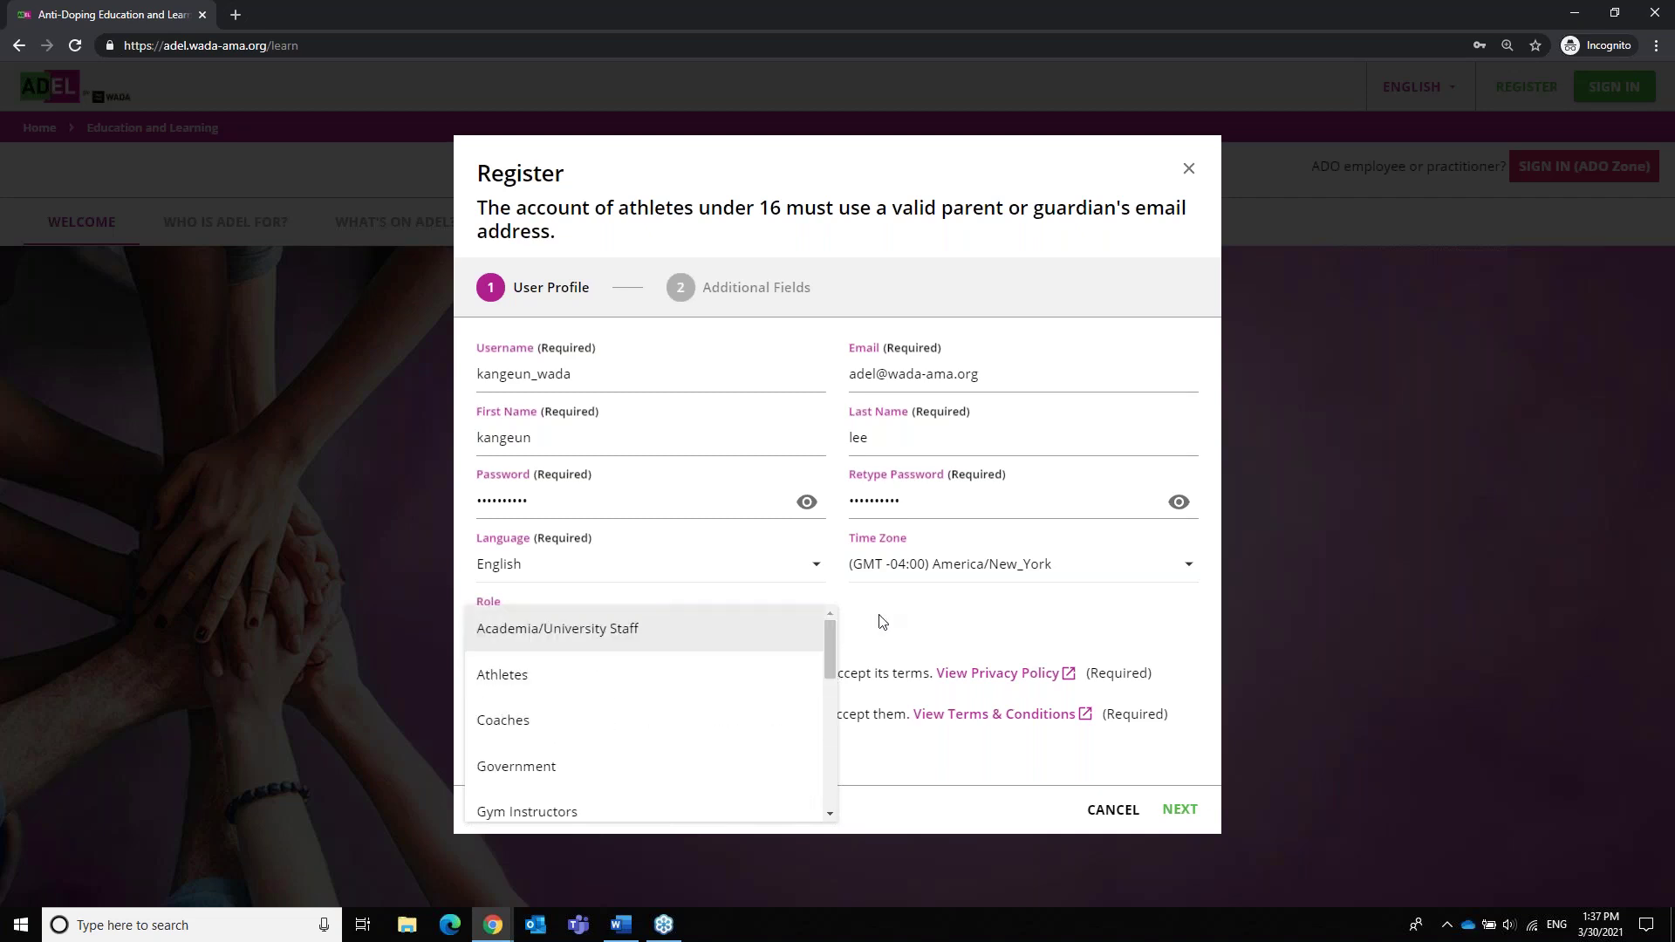
pyautogui.click(576, 685)
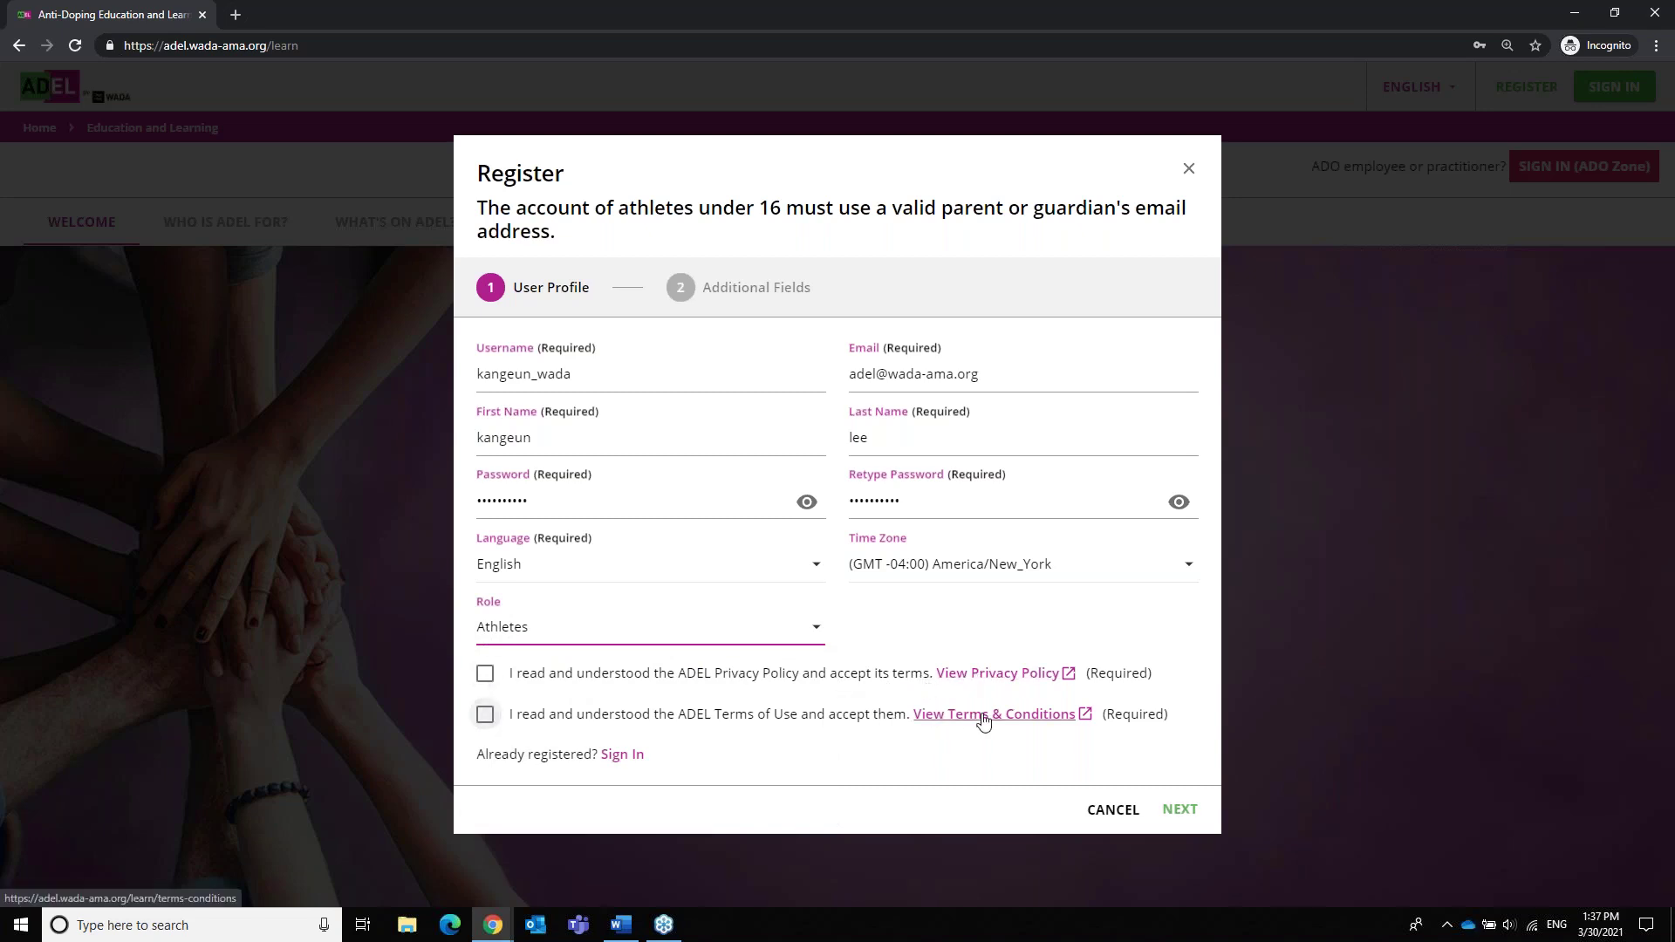
pyautogui.click(485, 680)
pyautogui.click(485, 714)
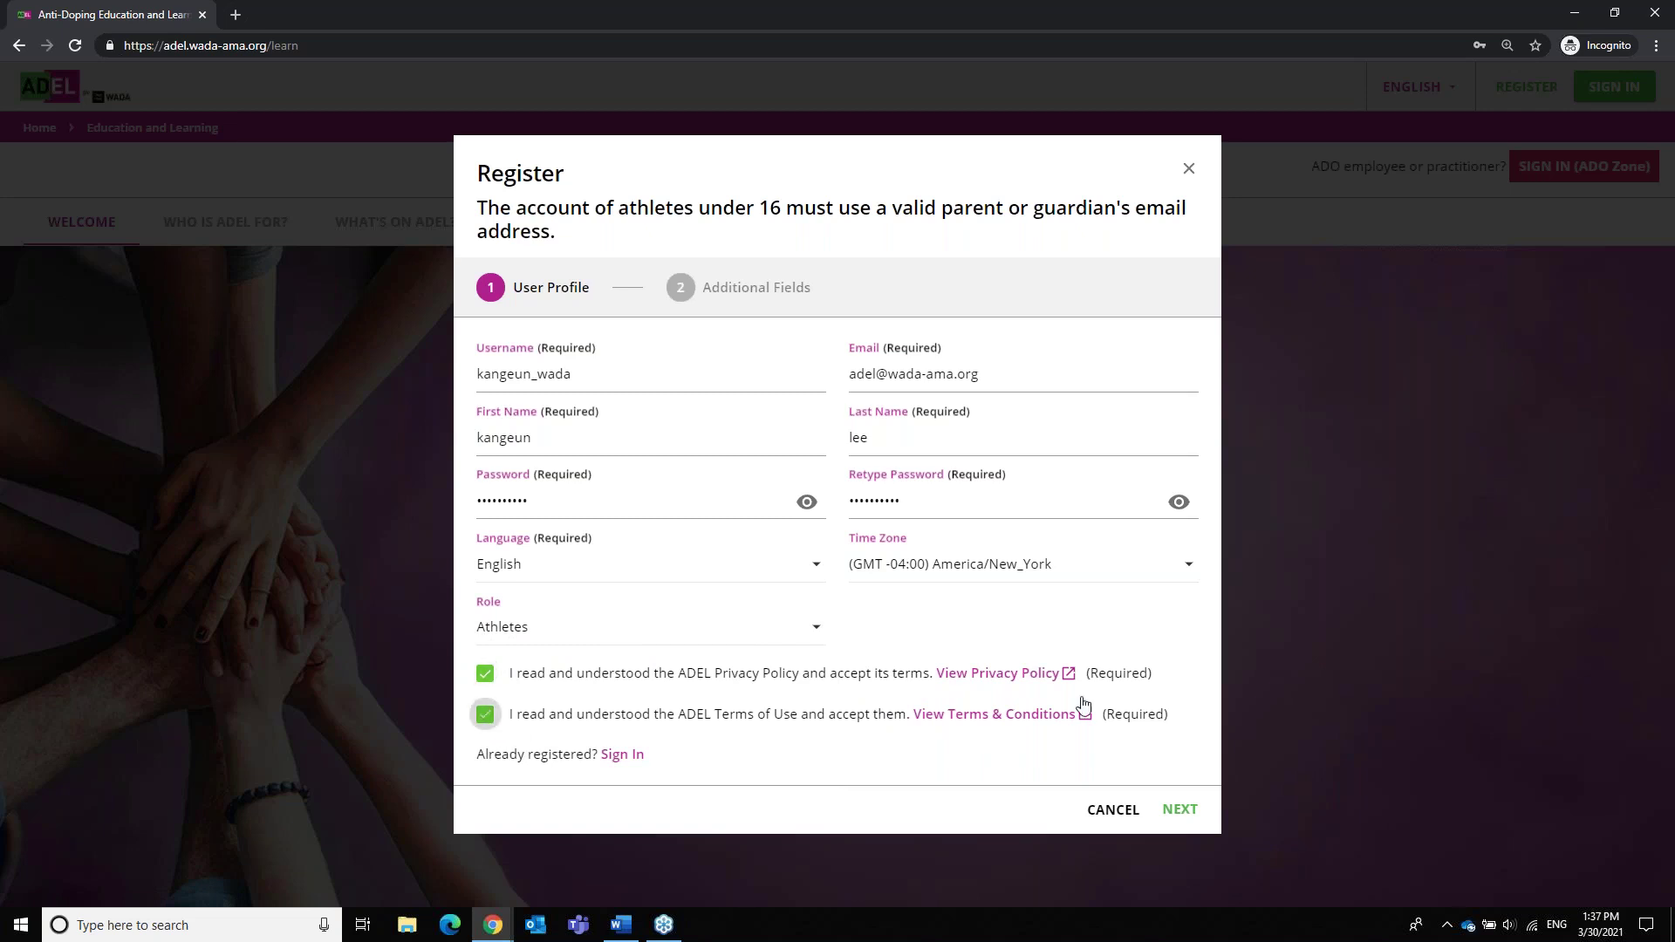
# On the additional fields, set sport to Archery (WA) and level to International-level athlete
pyautogui.click(1182, 811)
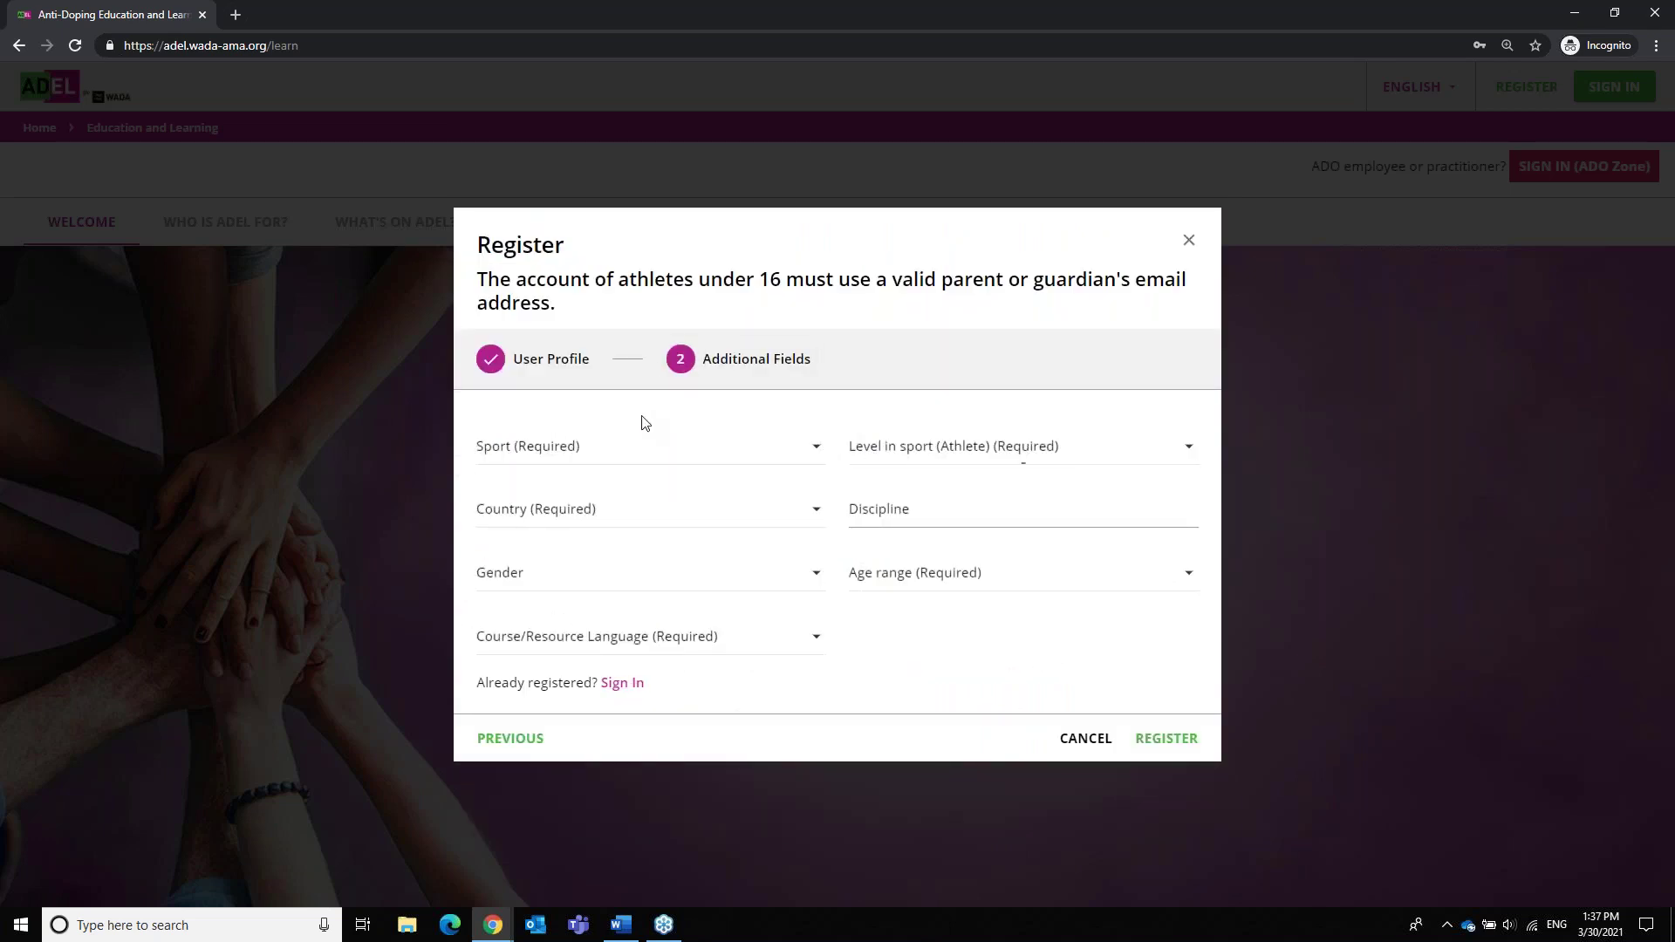
pyautogui.click(580, 456)
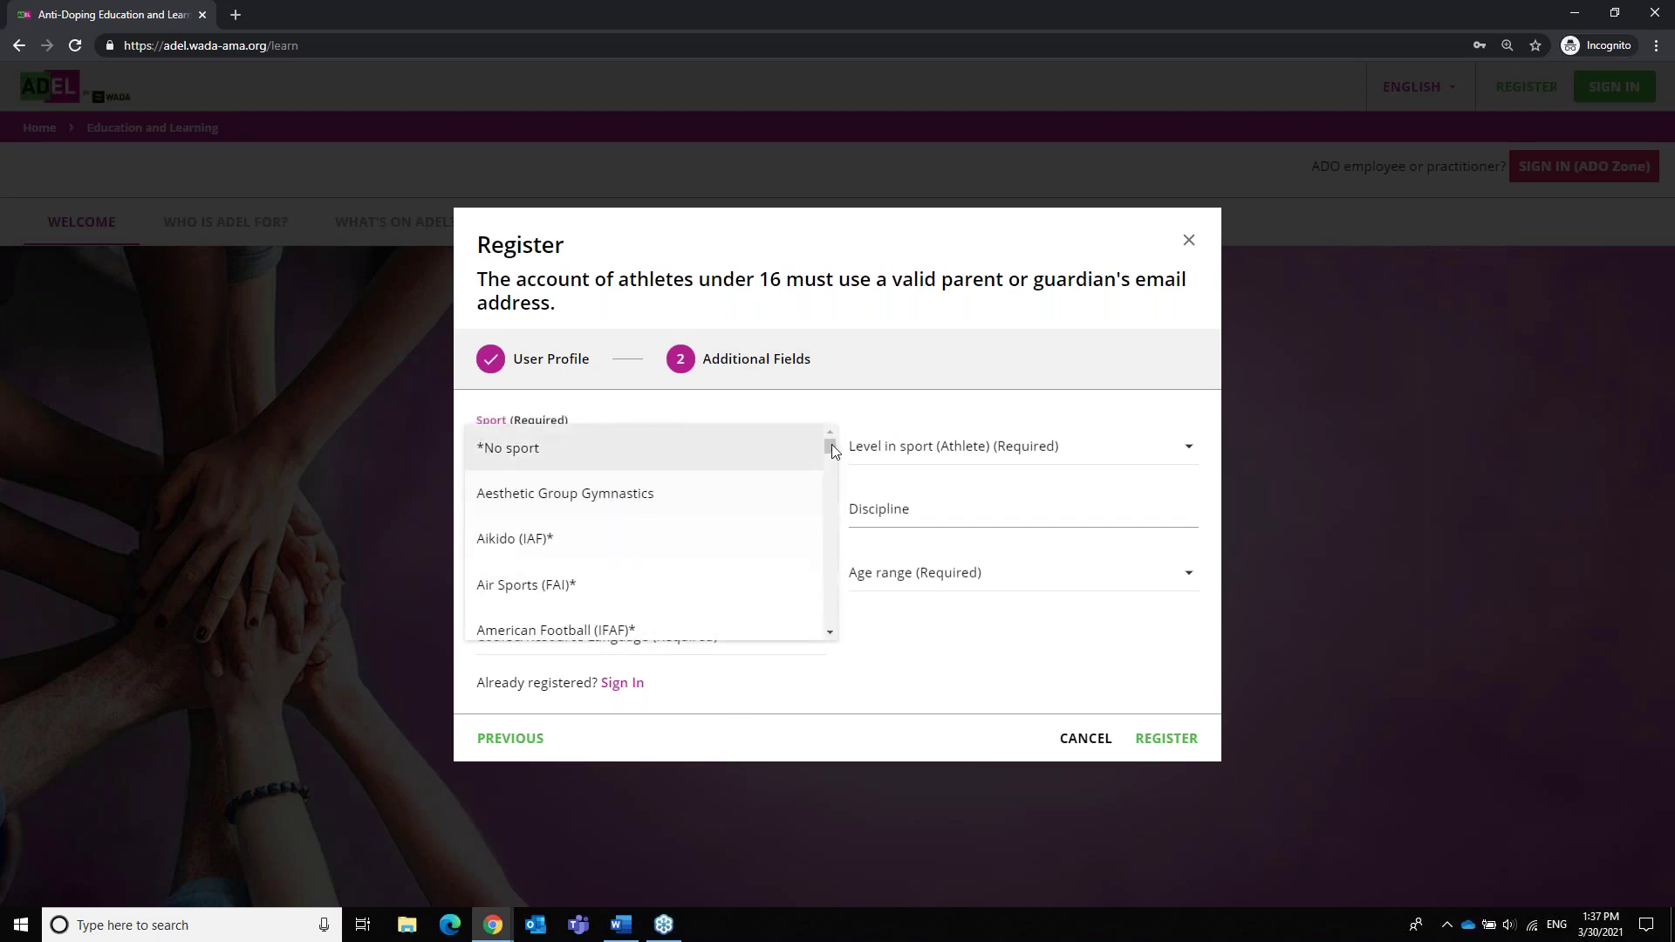
pyautogui.moveTo(831, 443); pyautogui.dragTo(832, 449)
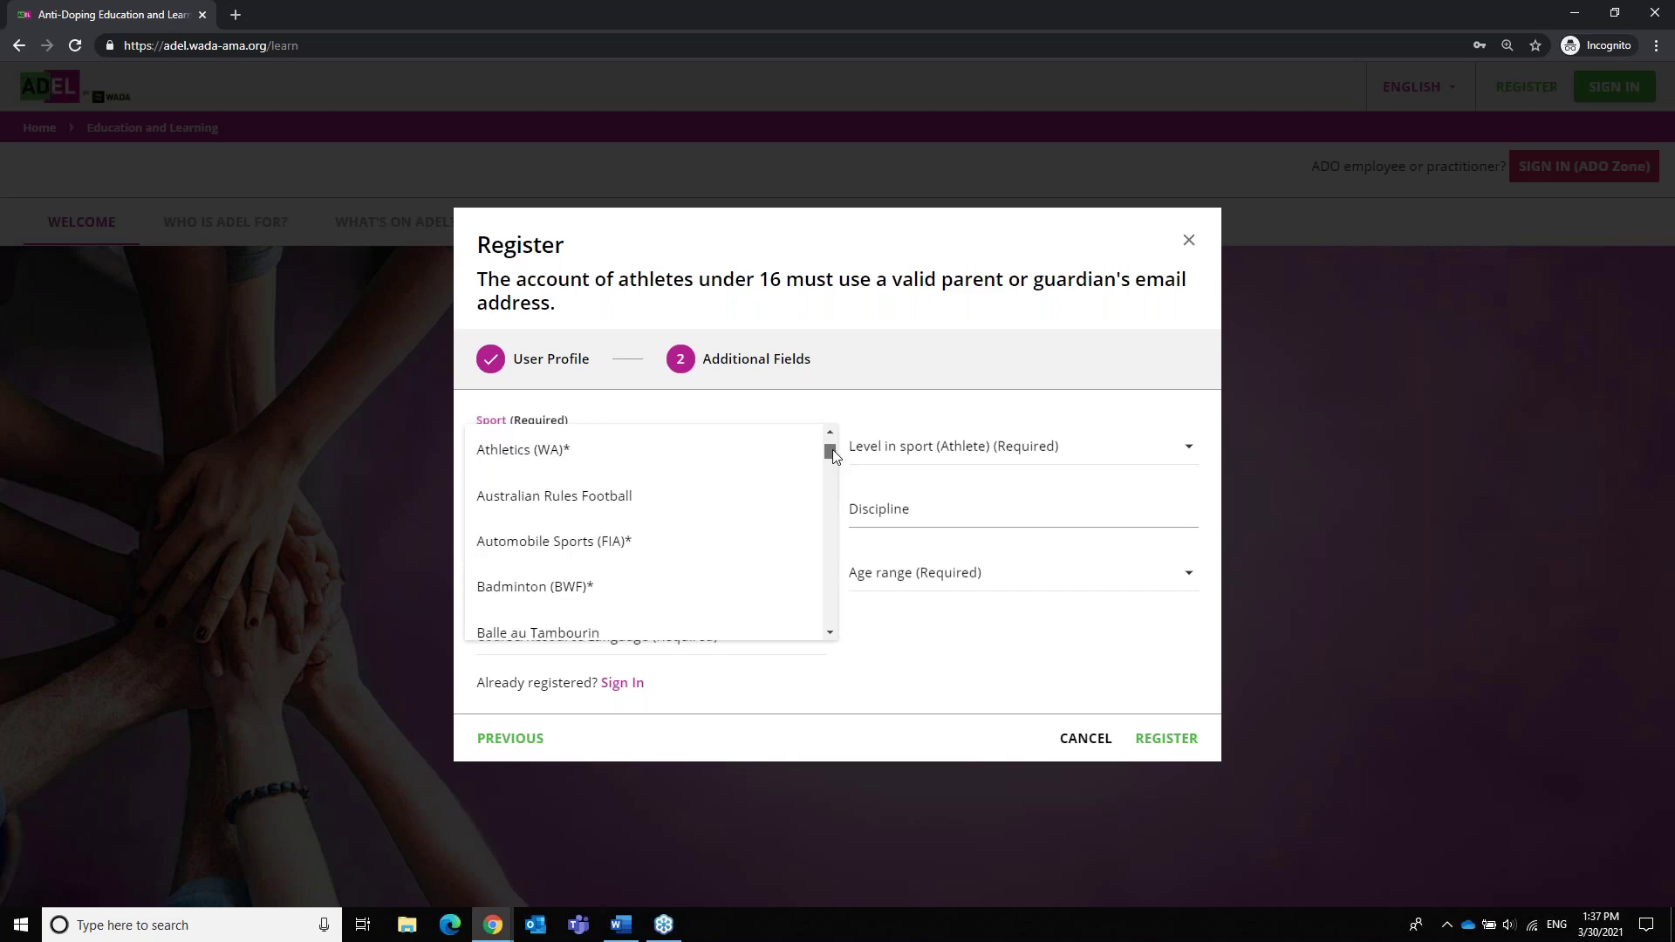
pyautogui.scroll(1, 833, 448)
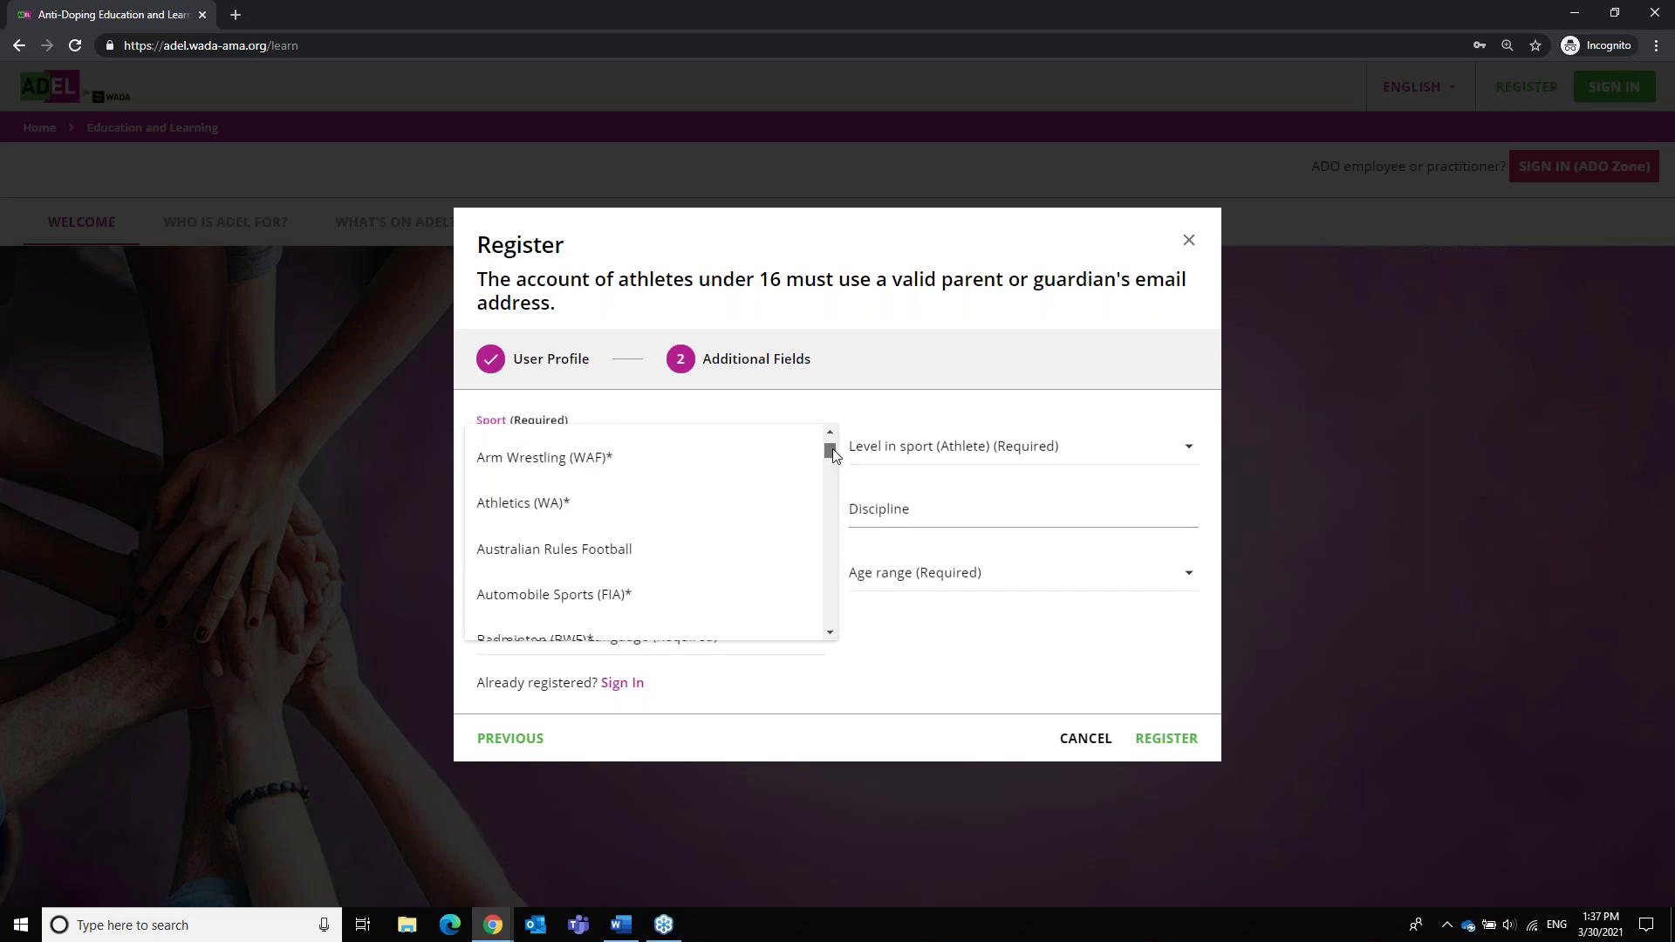
pyautogui.scroll(2, 830, 448)
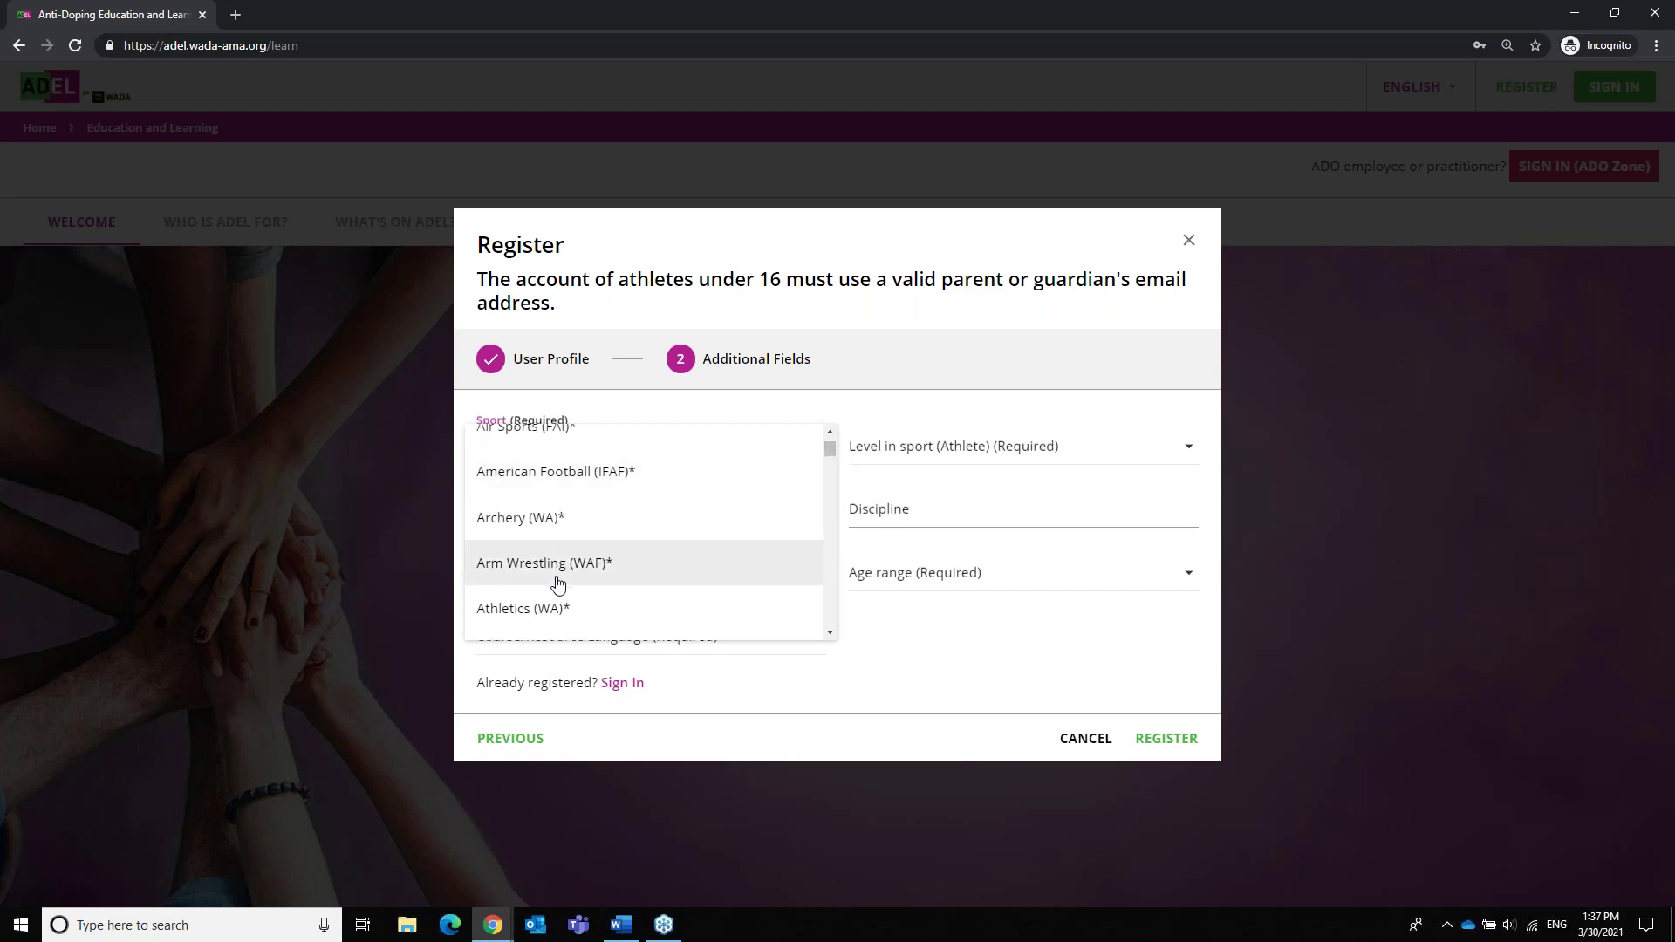
pyautogui.scroll(1, 587, 586)
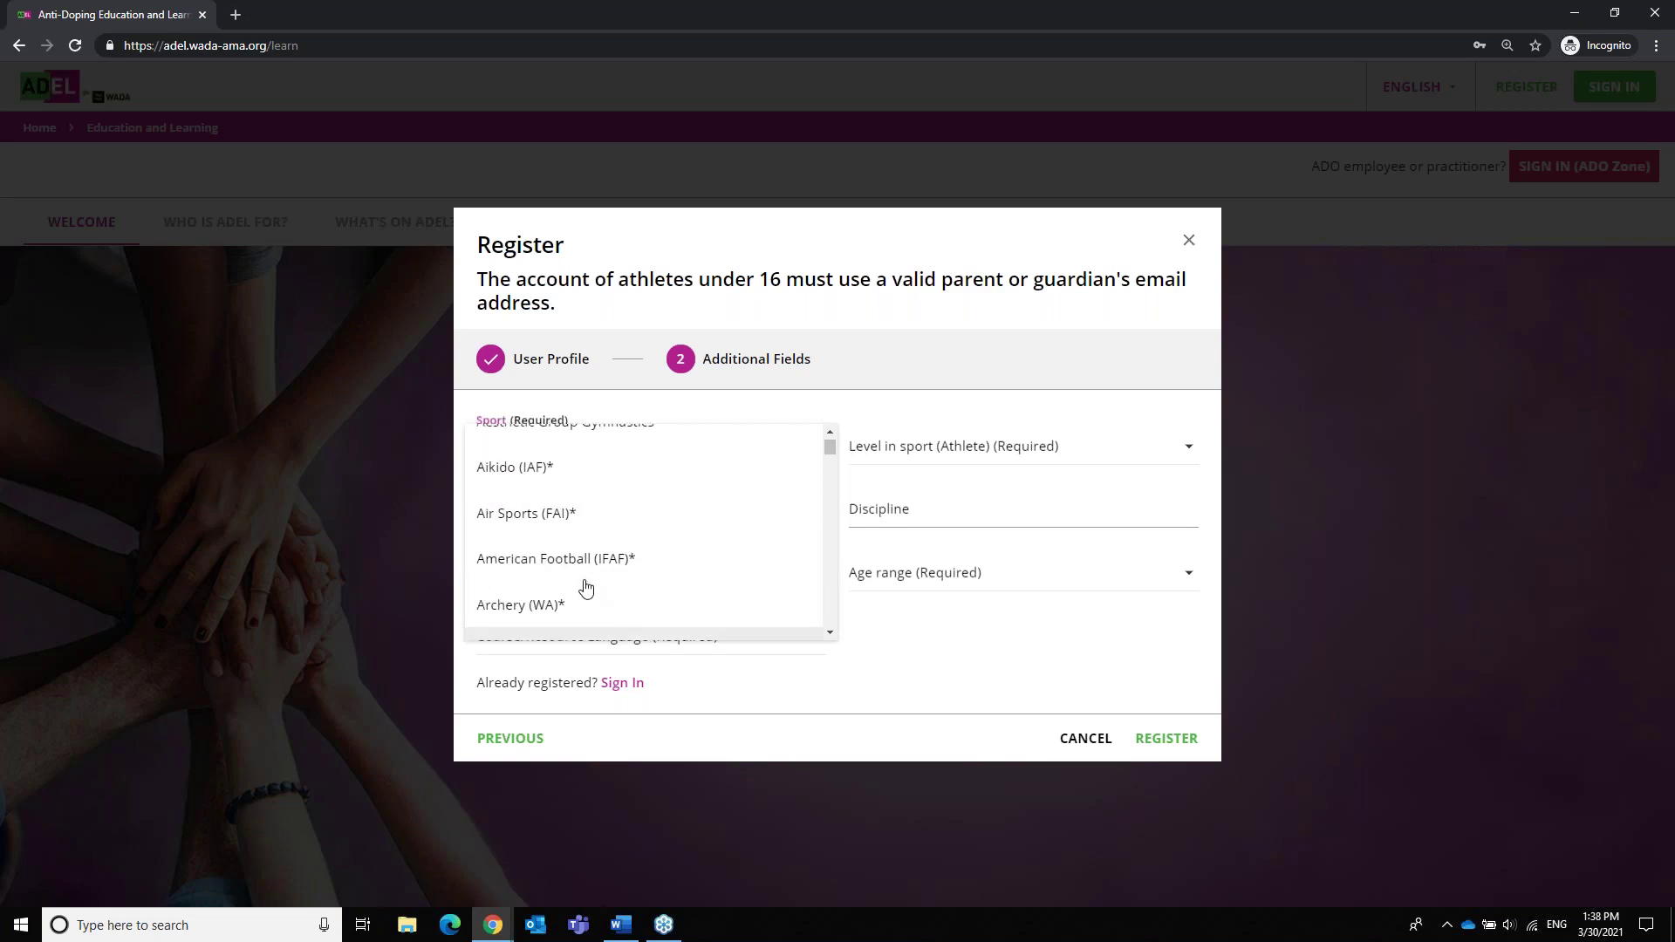
pyautogui.scroll(1, 583, 586)
pyautogui.scroll(-2, 569, 608)
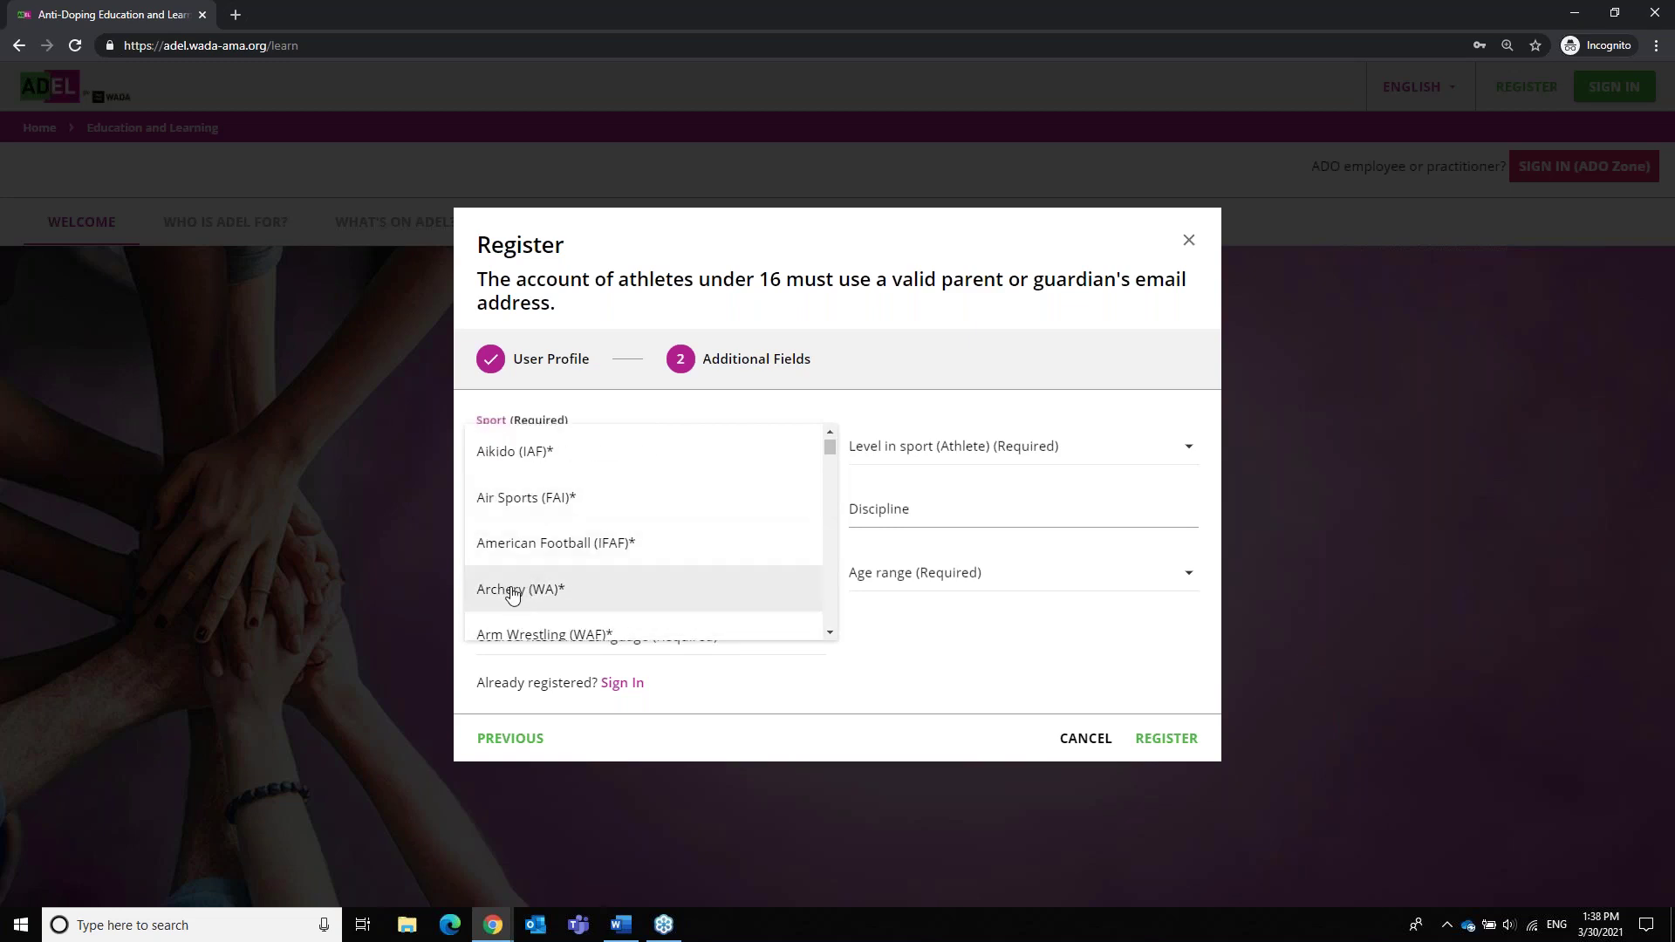
pyautogui.click(512, 593)
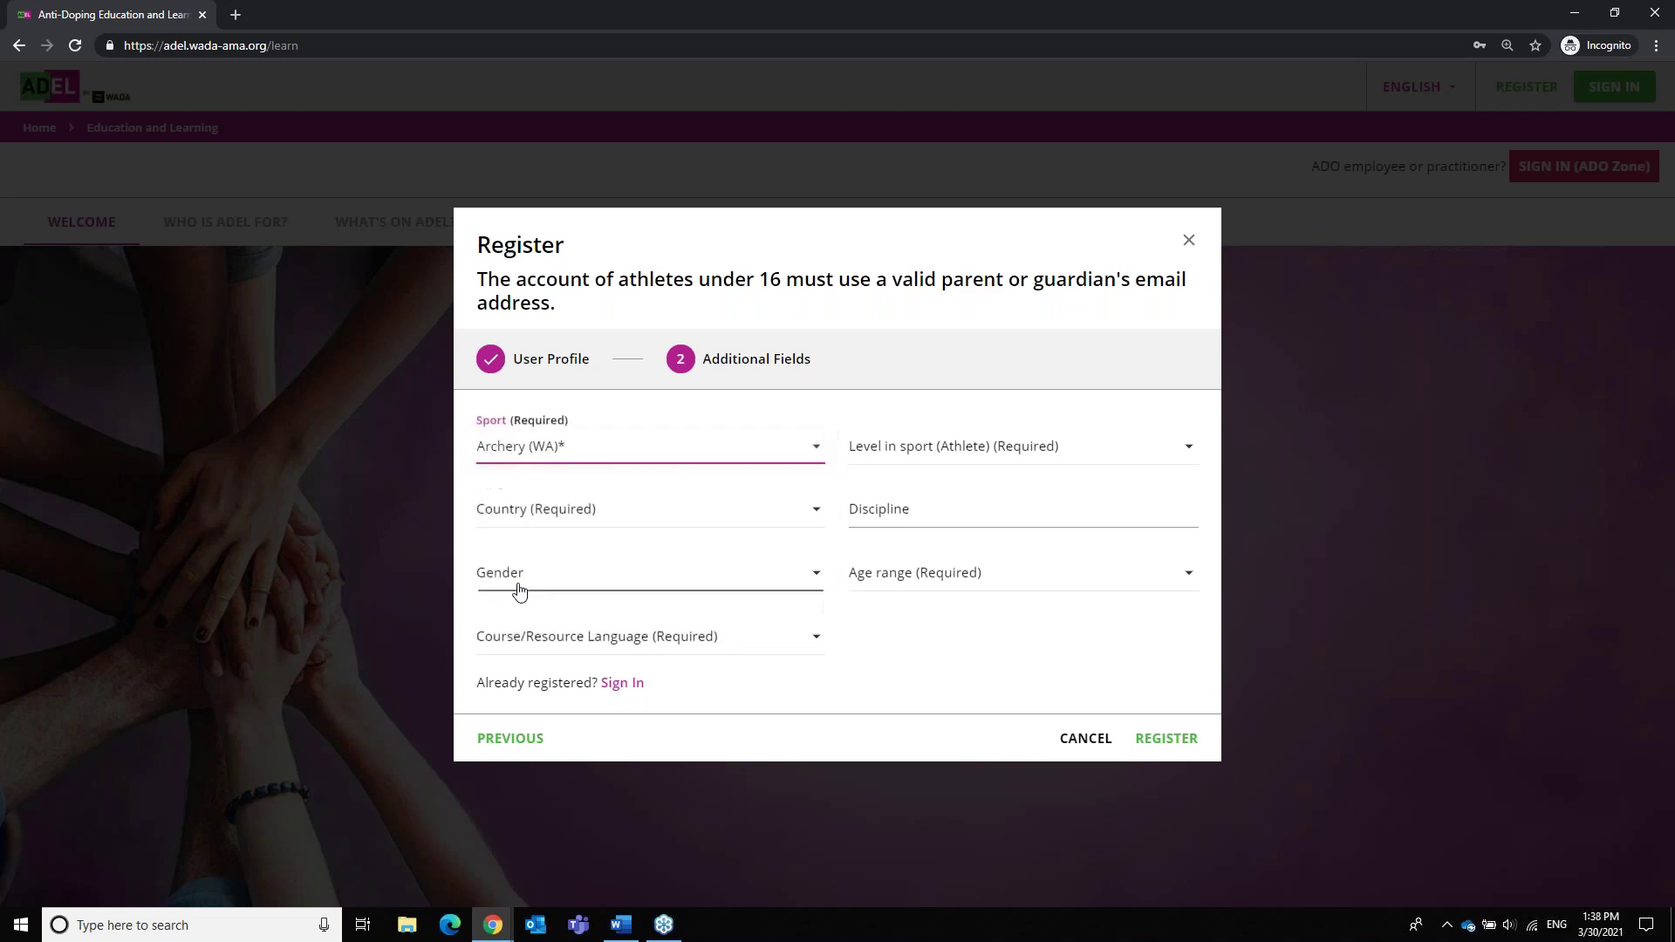
pyautogui.click(945, 457)
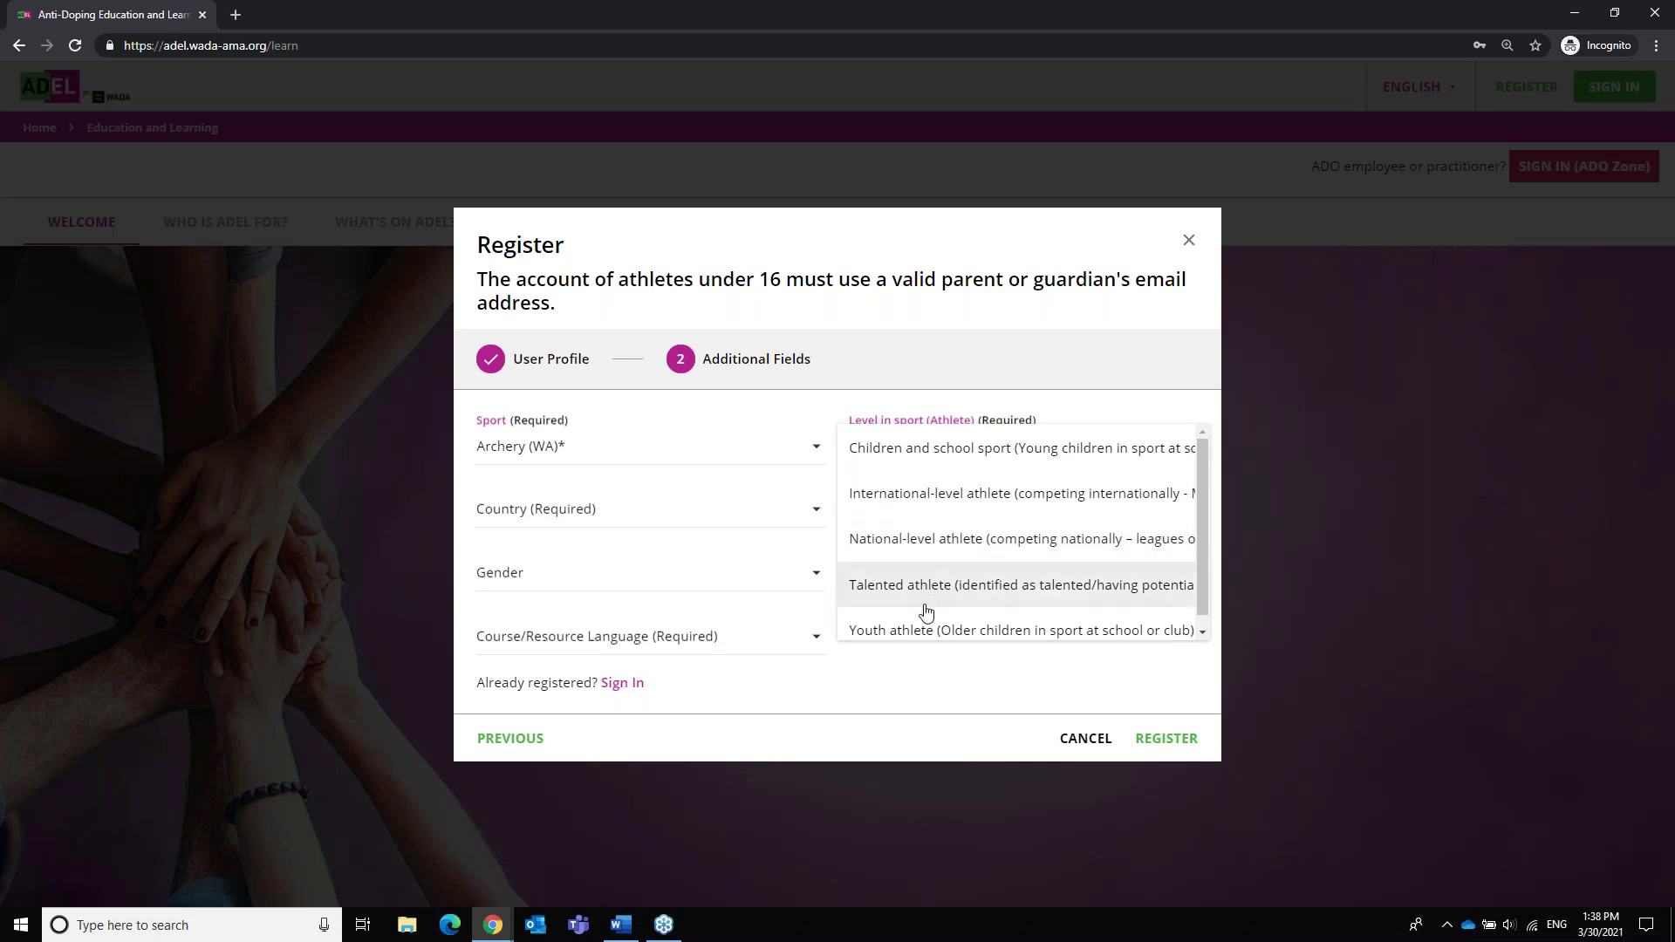
pyautogui.click(936, 503)
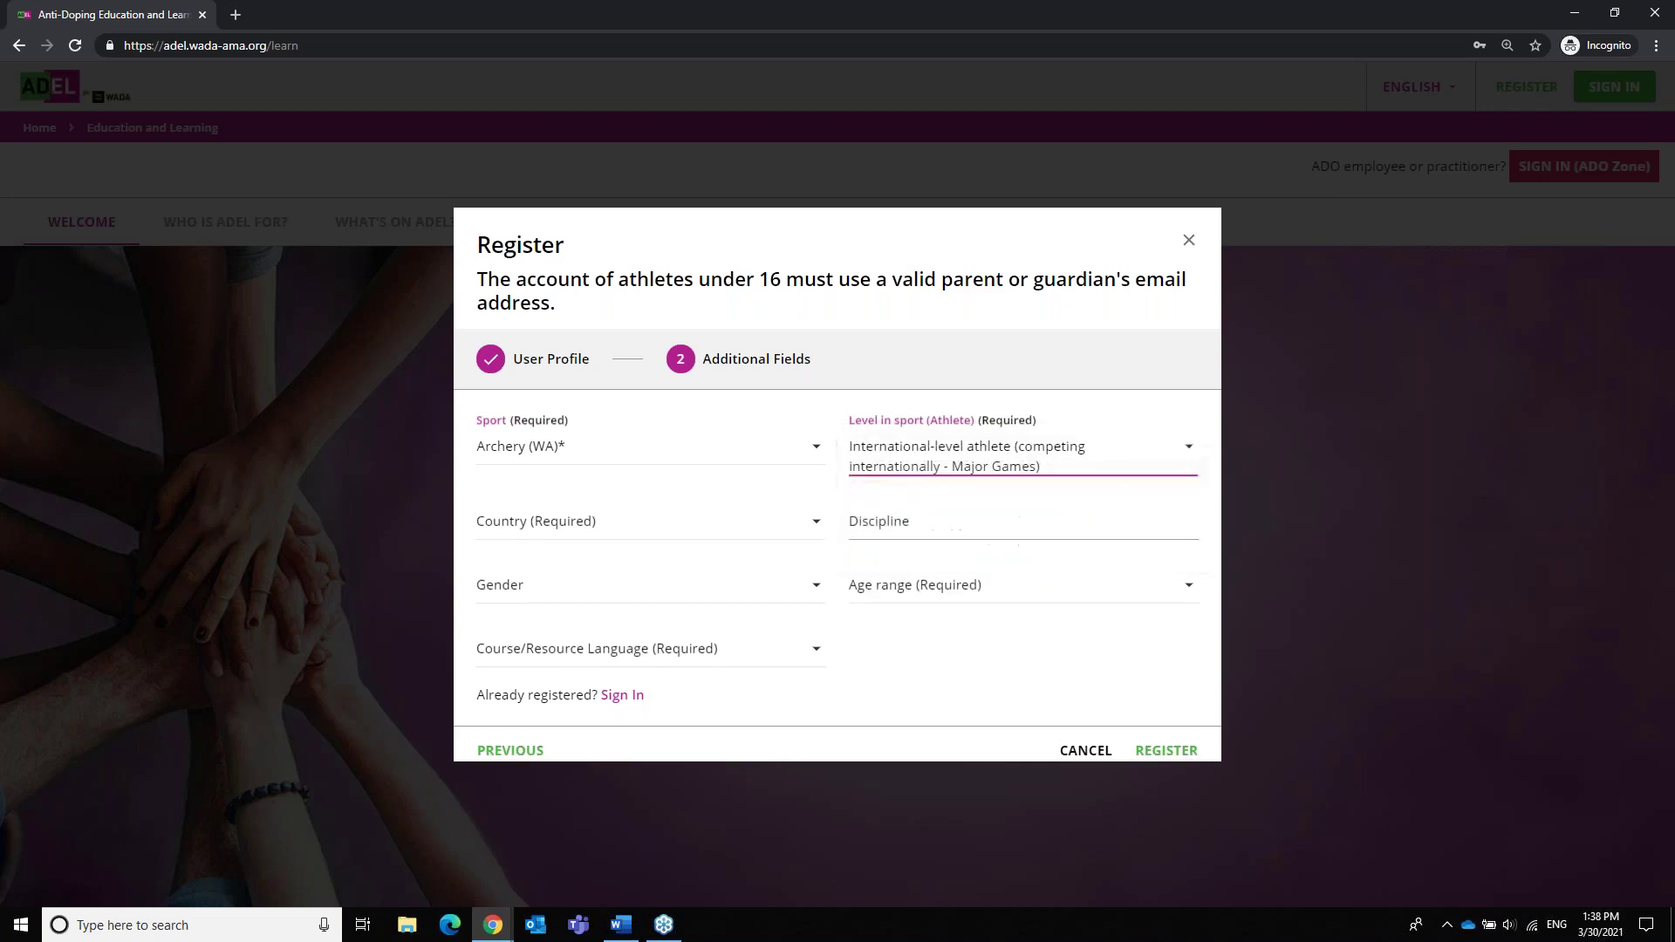
# Set the country to KOREA, REPUBLIC OF
pyautogui.click(615, 530)
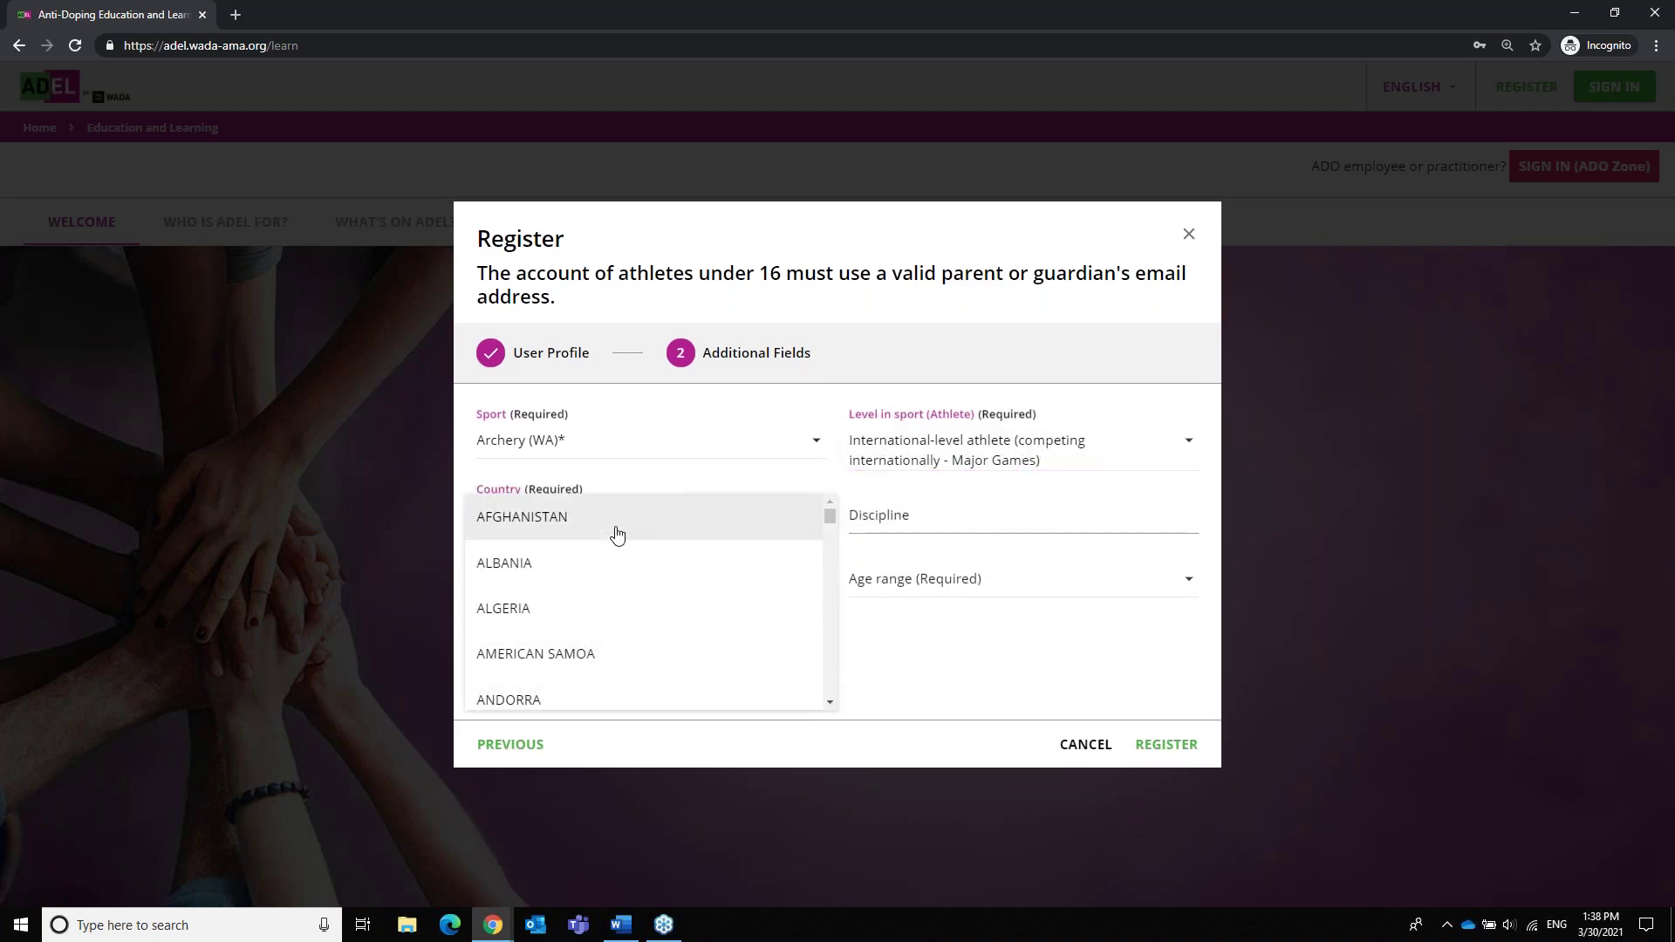
pyautogui.press('k')
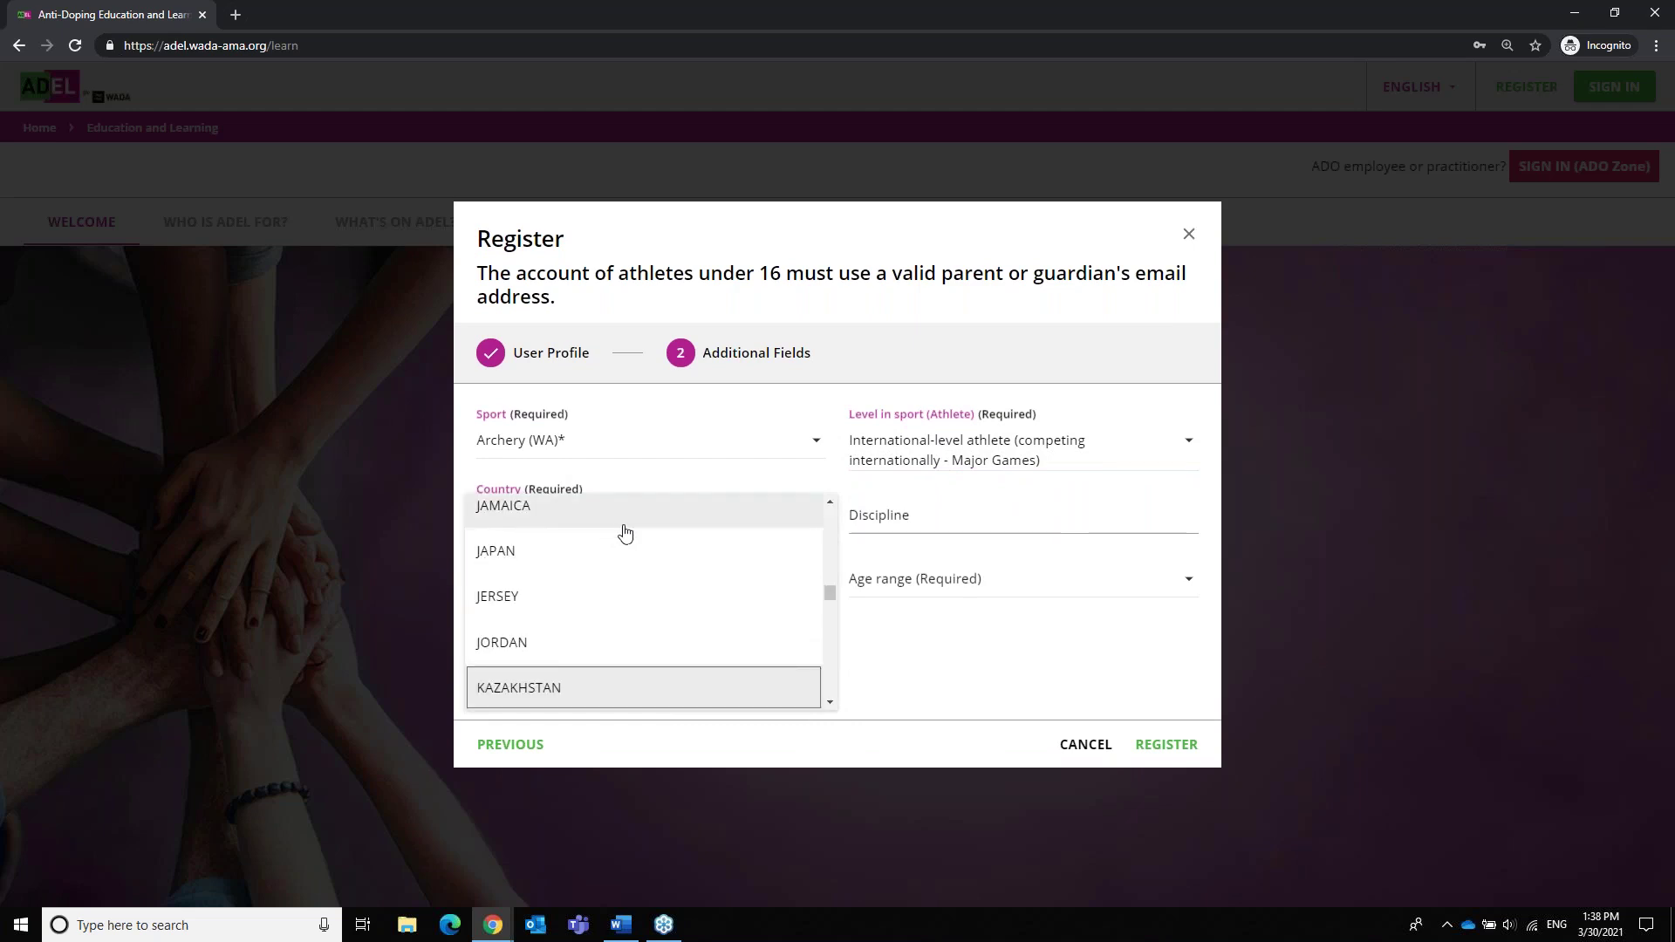
pyautogui.moveTo(830, 593); pyautogui.dragTo(829, 598)
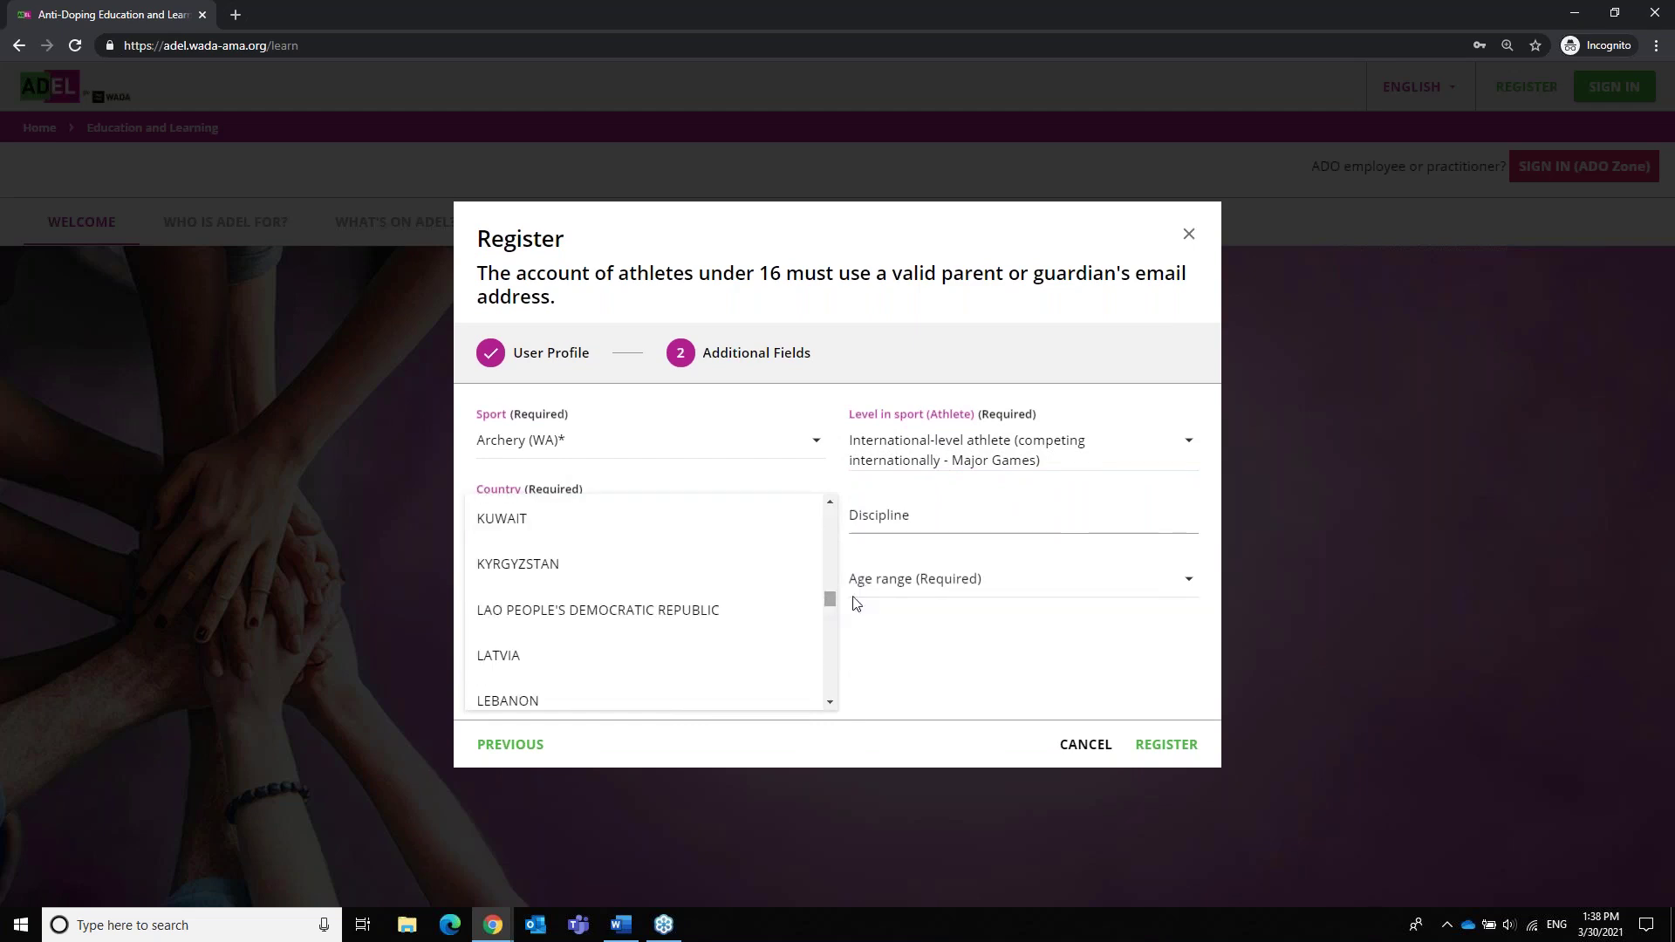
pyautogui.click(830, 502)
pyautogui.click(829, 502)
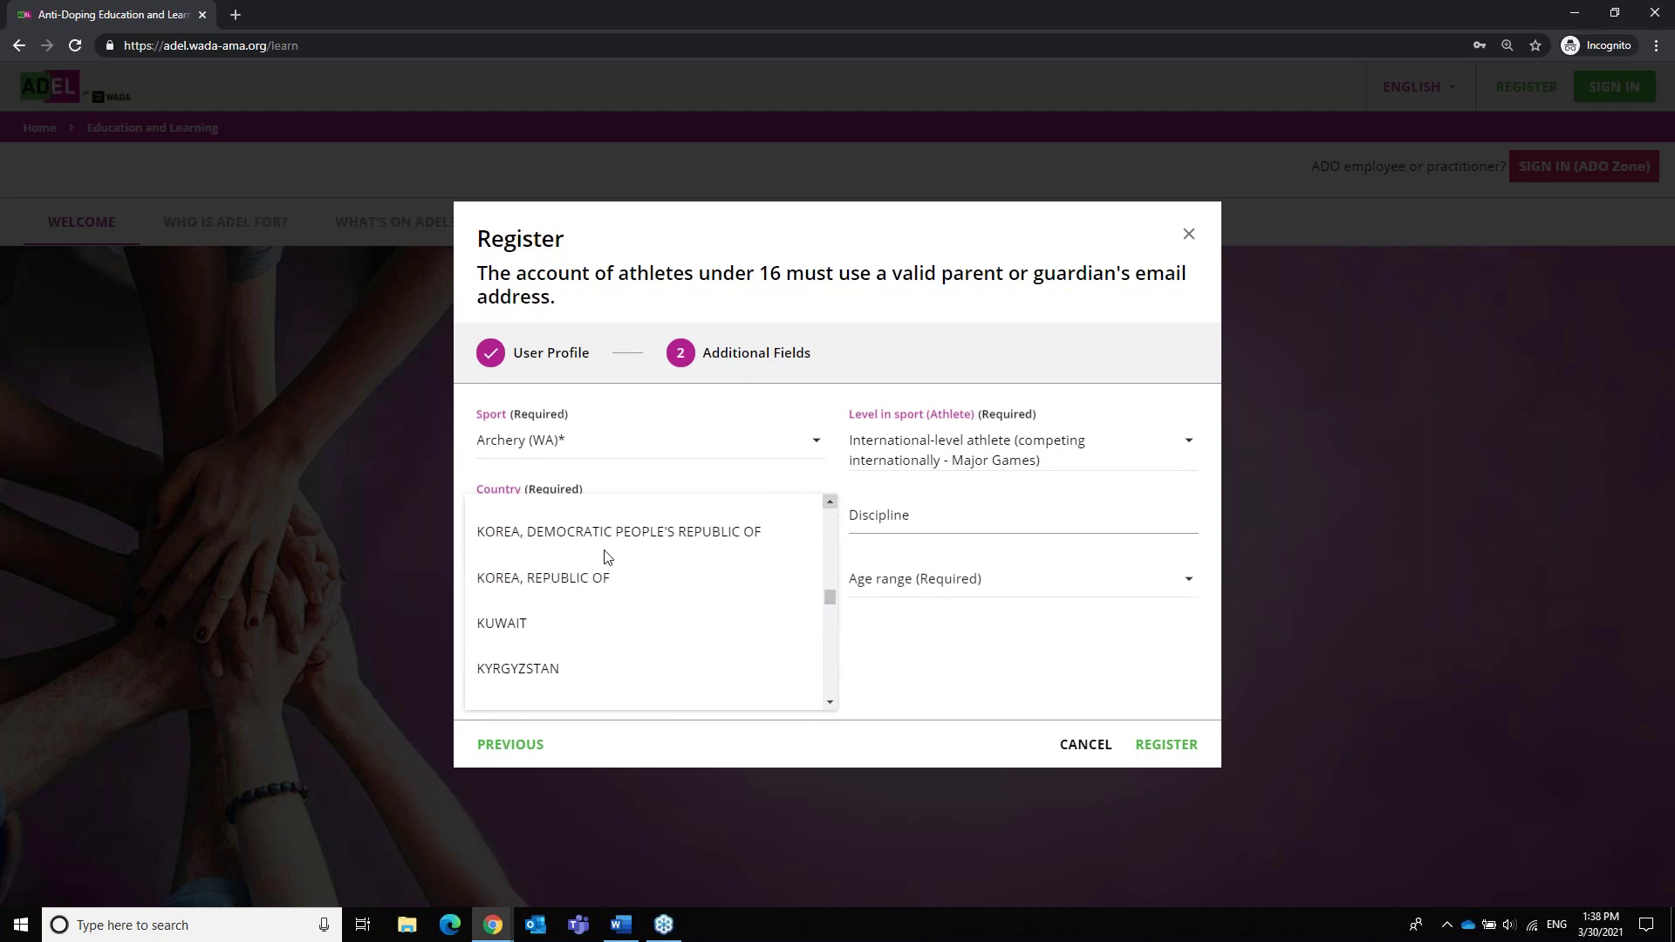
pyautogui.click(568, 581)
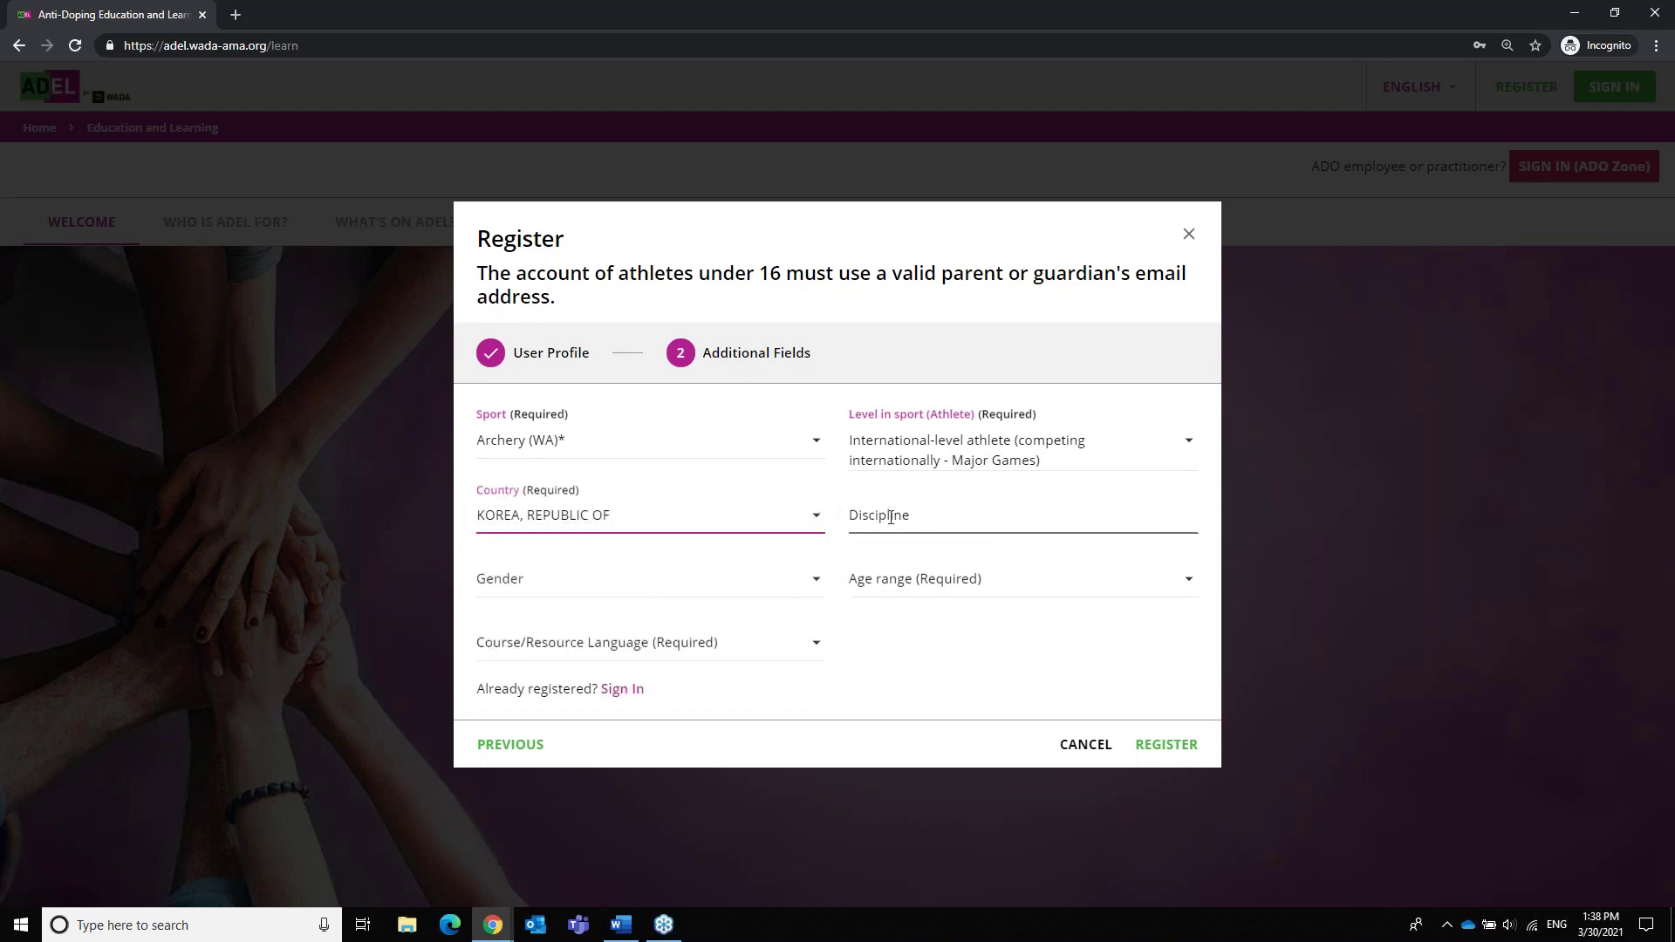
pyautogui.click(919, 514)
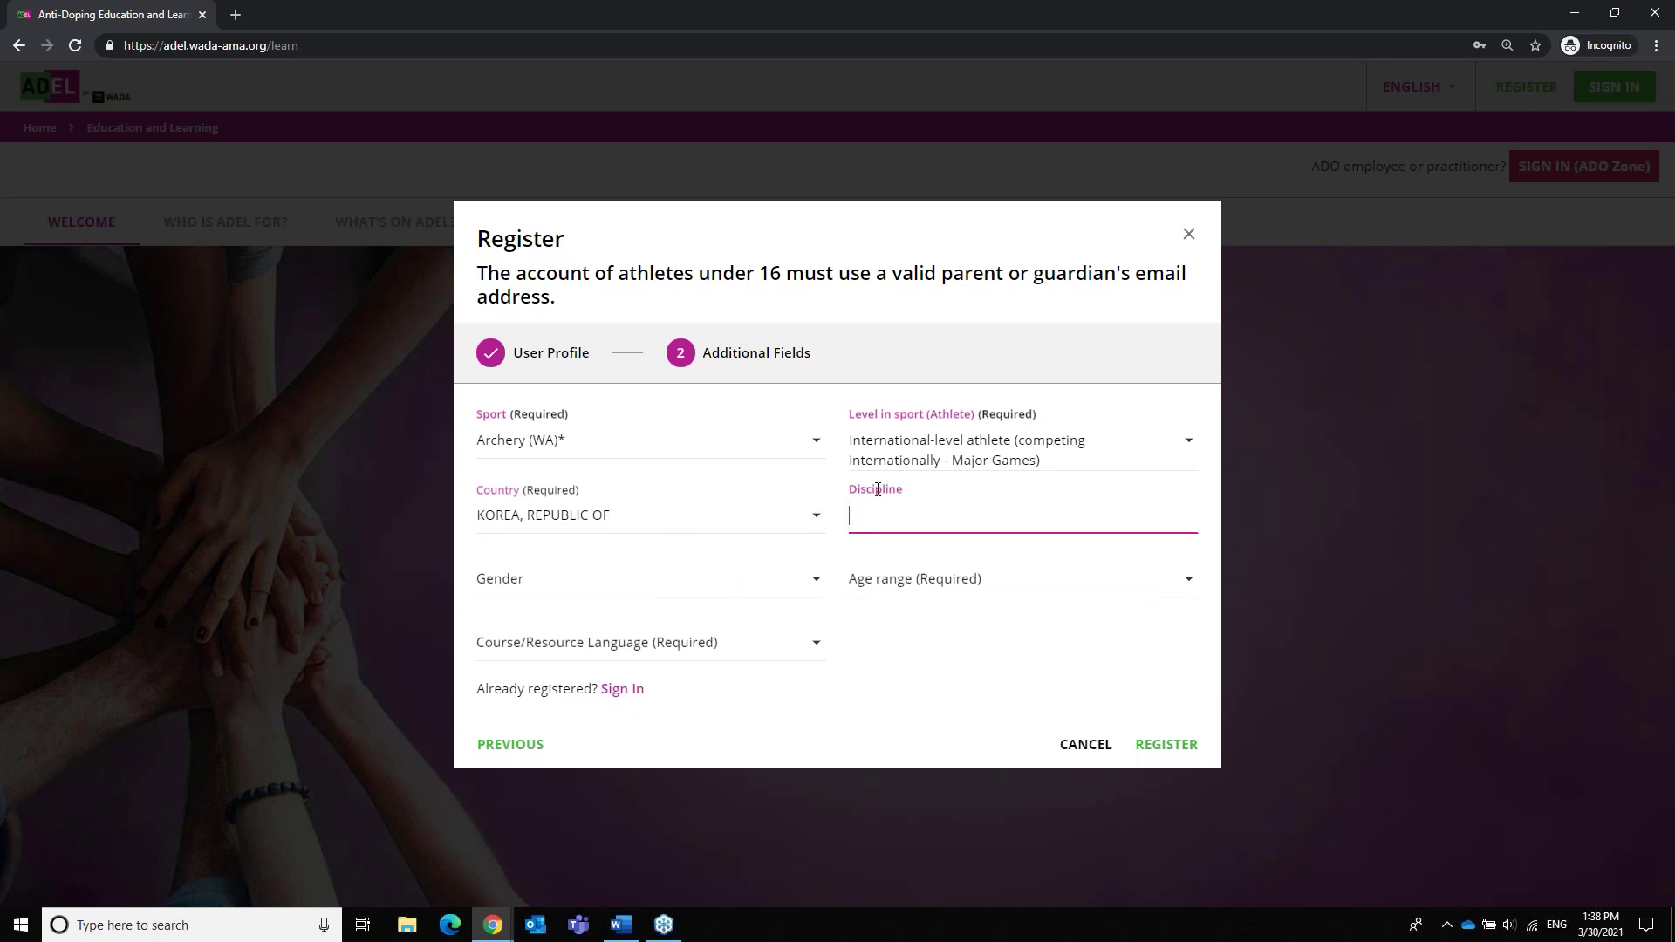
# Choose gender Female, age range 31-40, and course language English
pyautogui.click(582, 591)
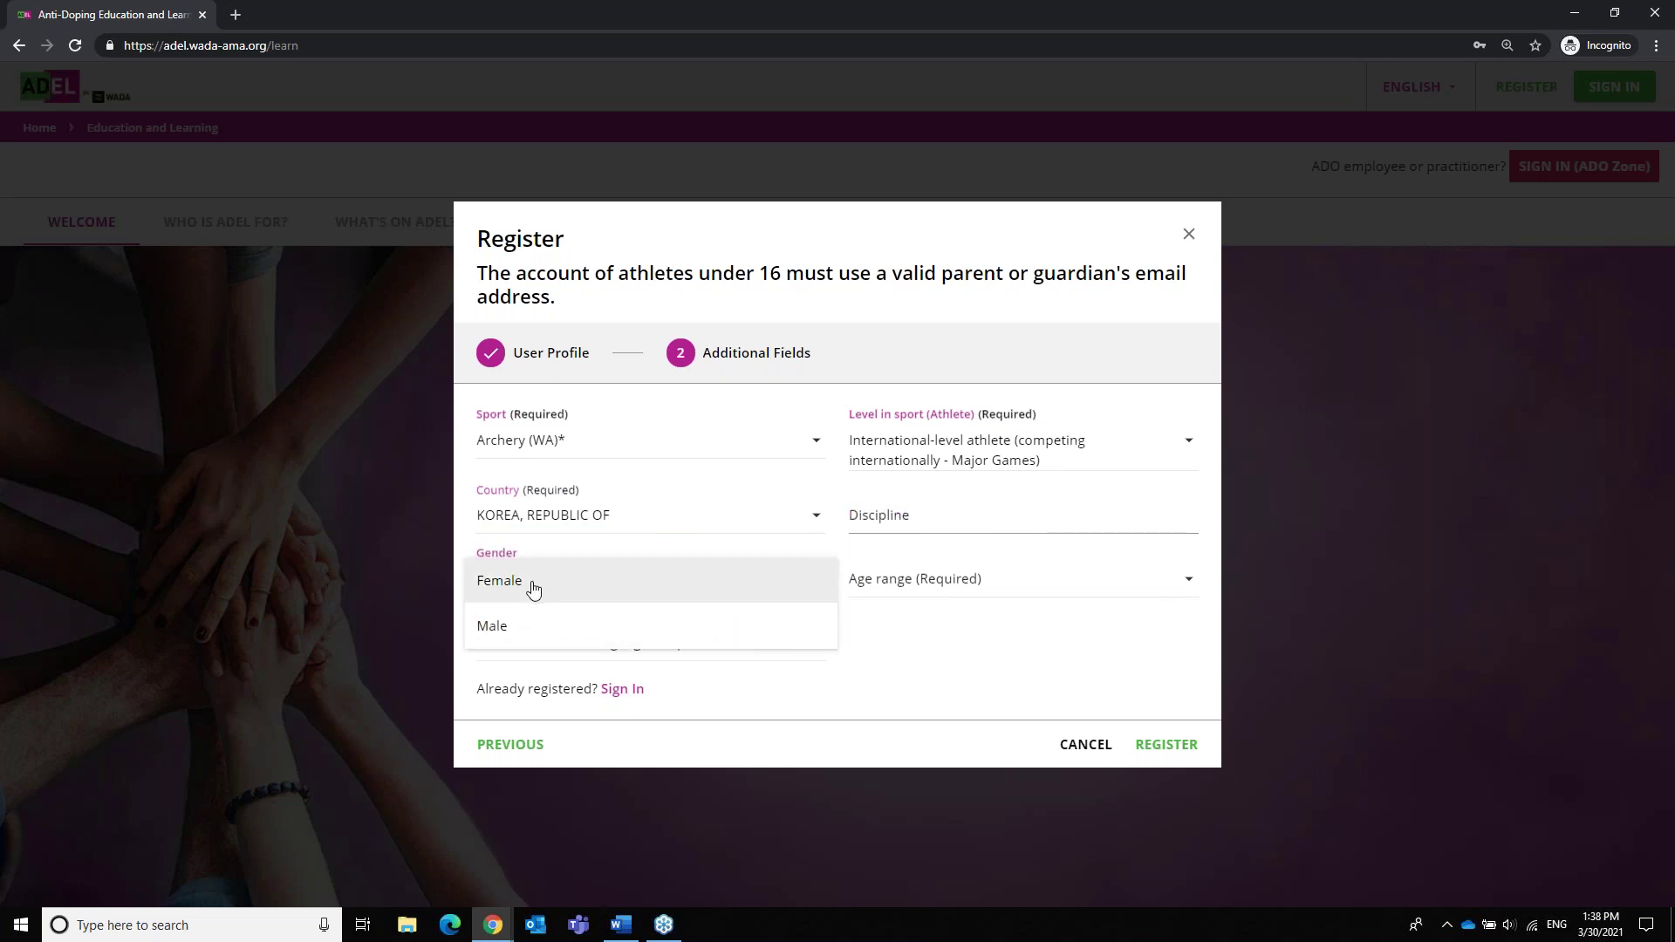
pyautogui.click(534, 590)
pyautogui.click(968, 589)
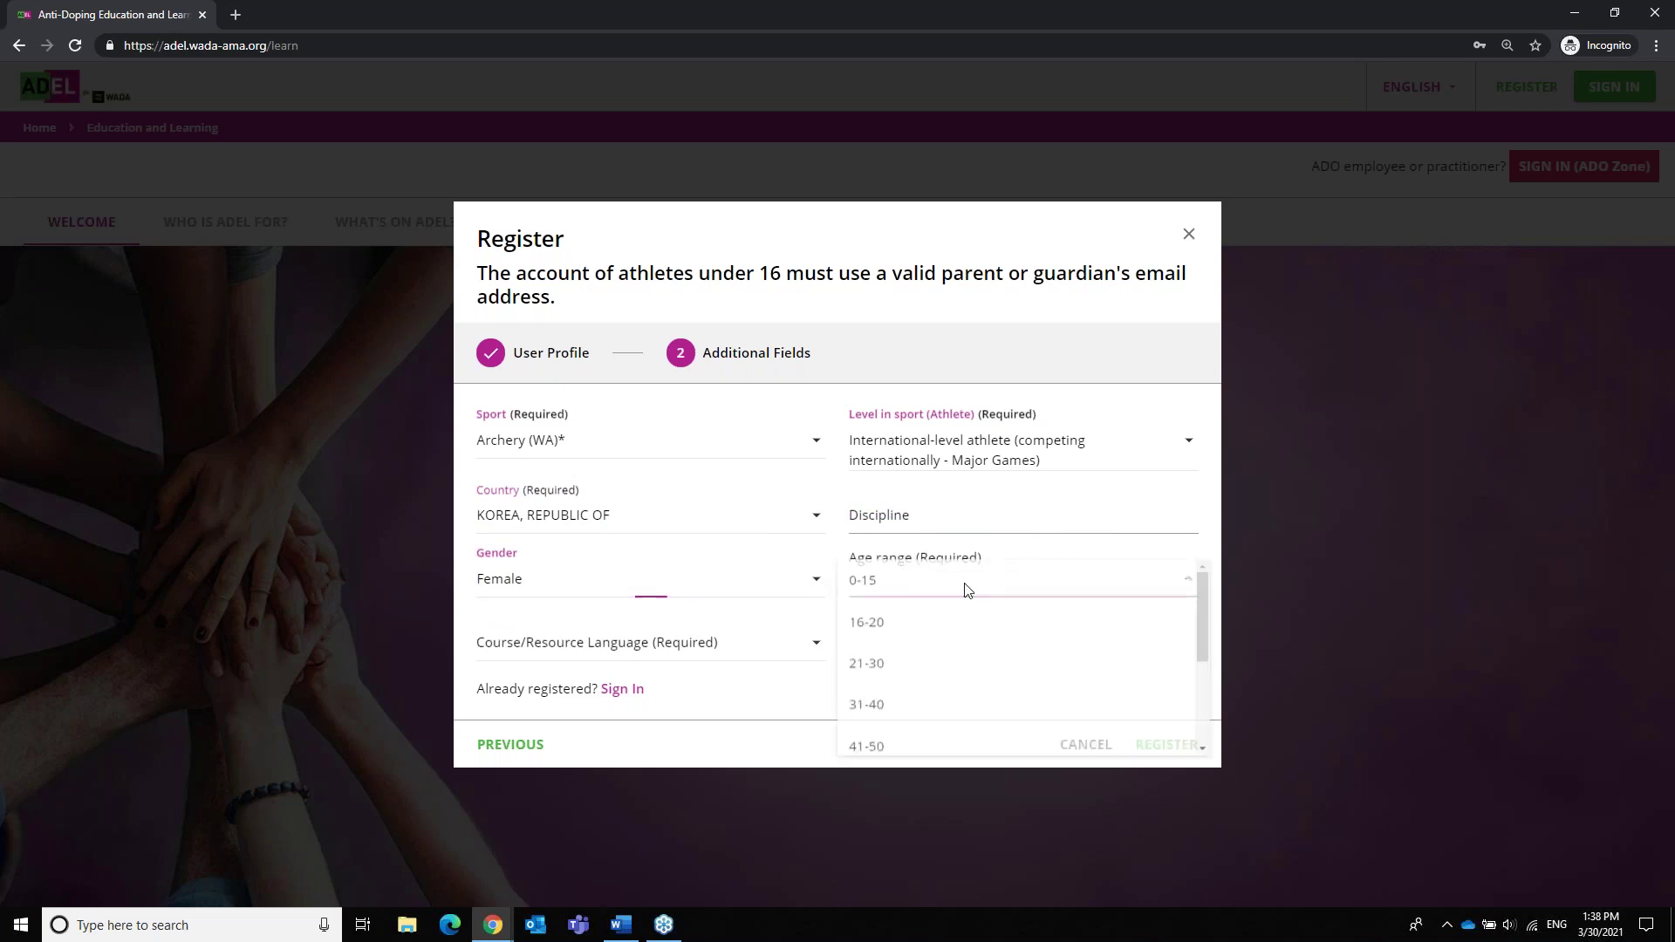
pyautogui.click(954, 708)
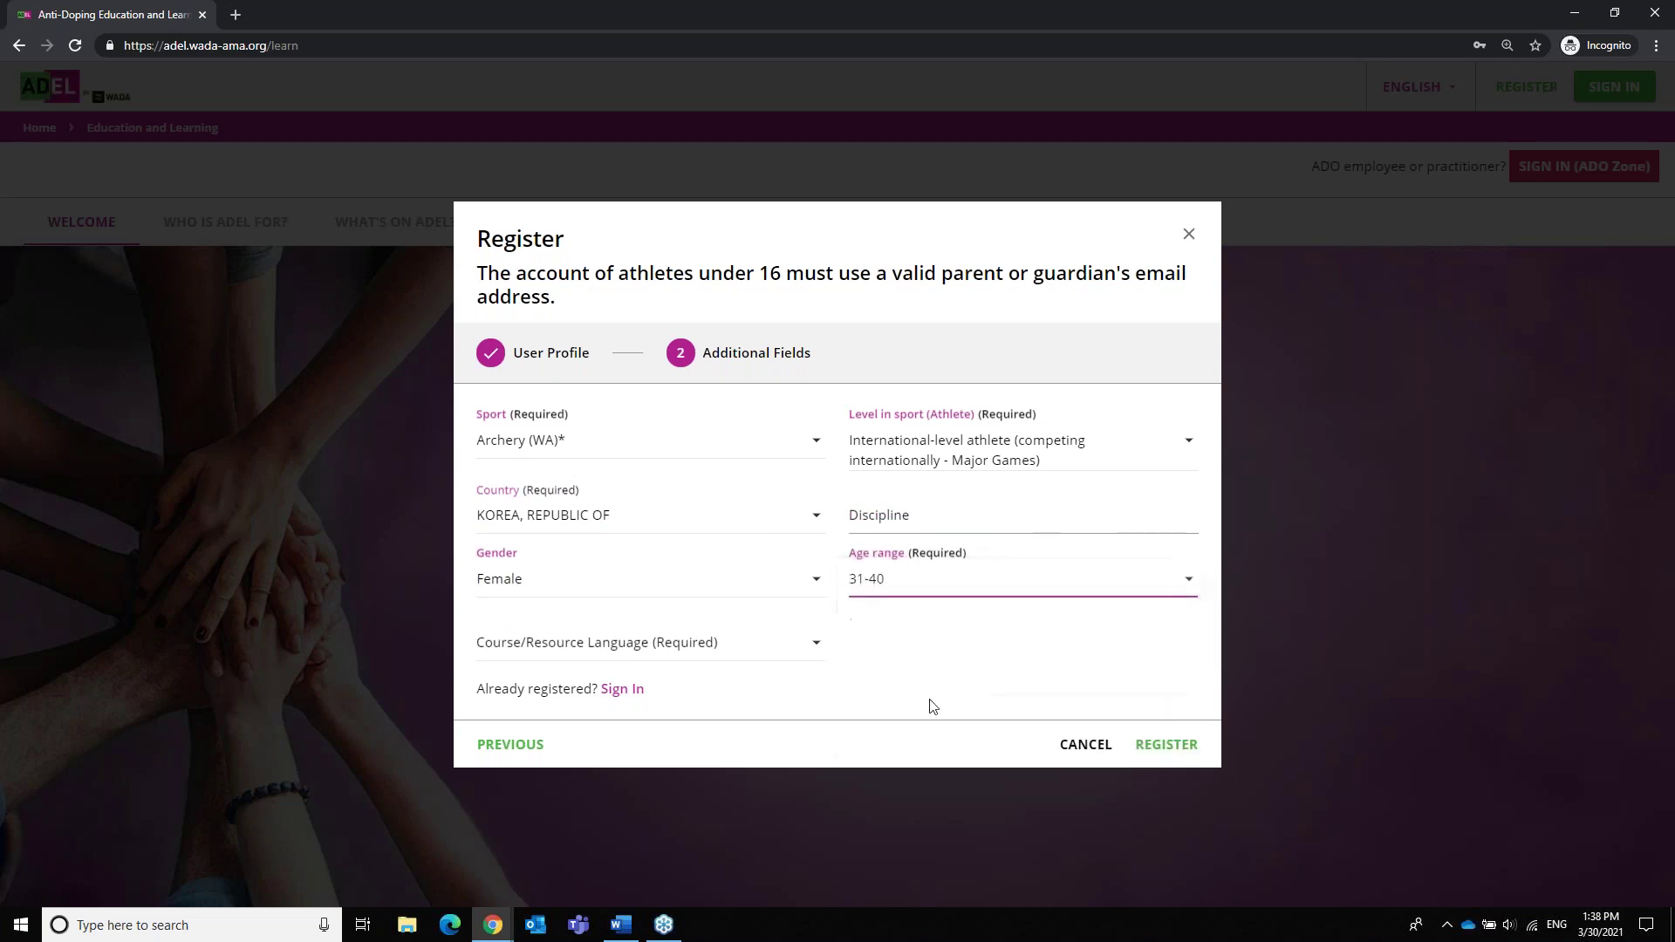
pyautogui.click(741, 650)
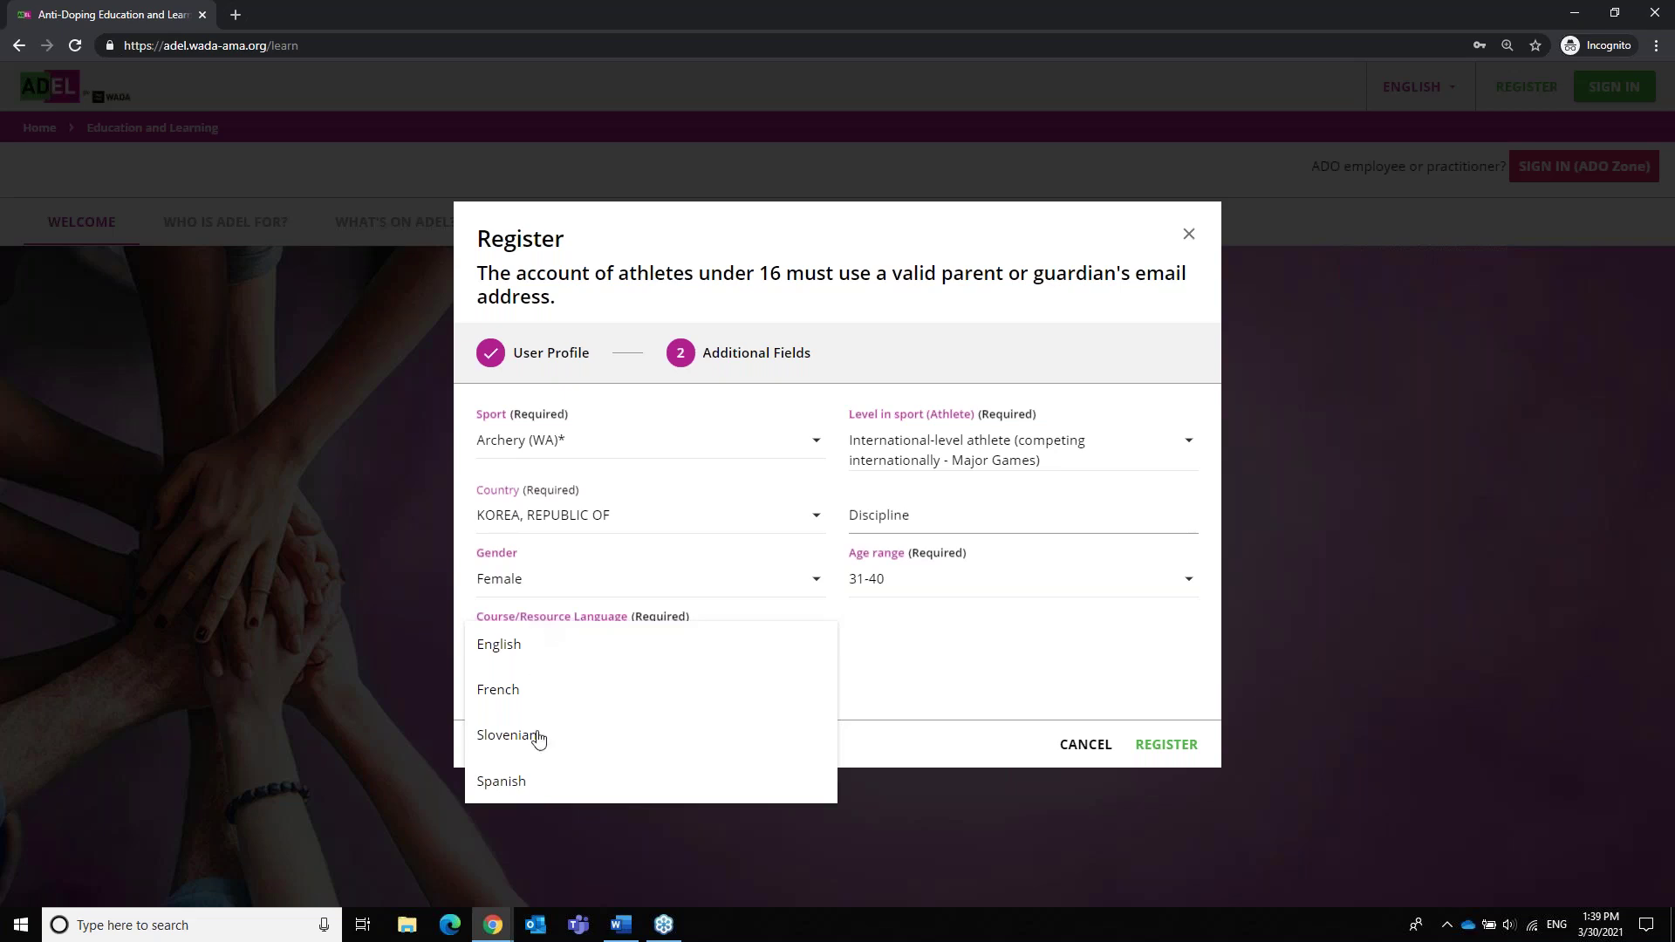
pyautogui.click(541, 654)
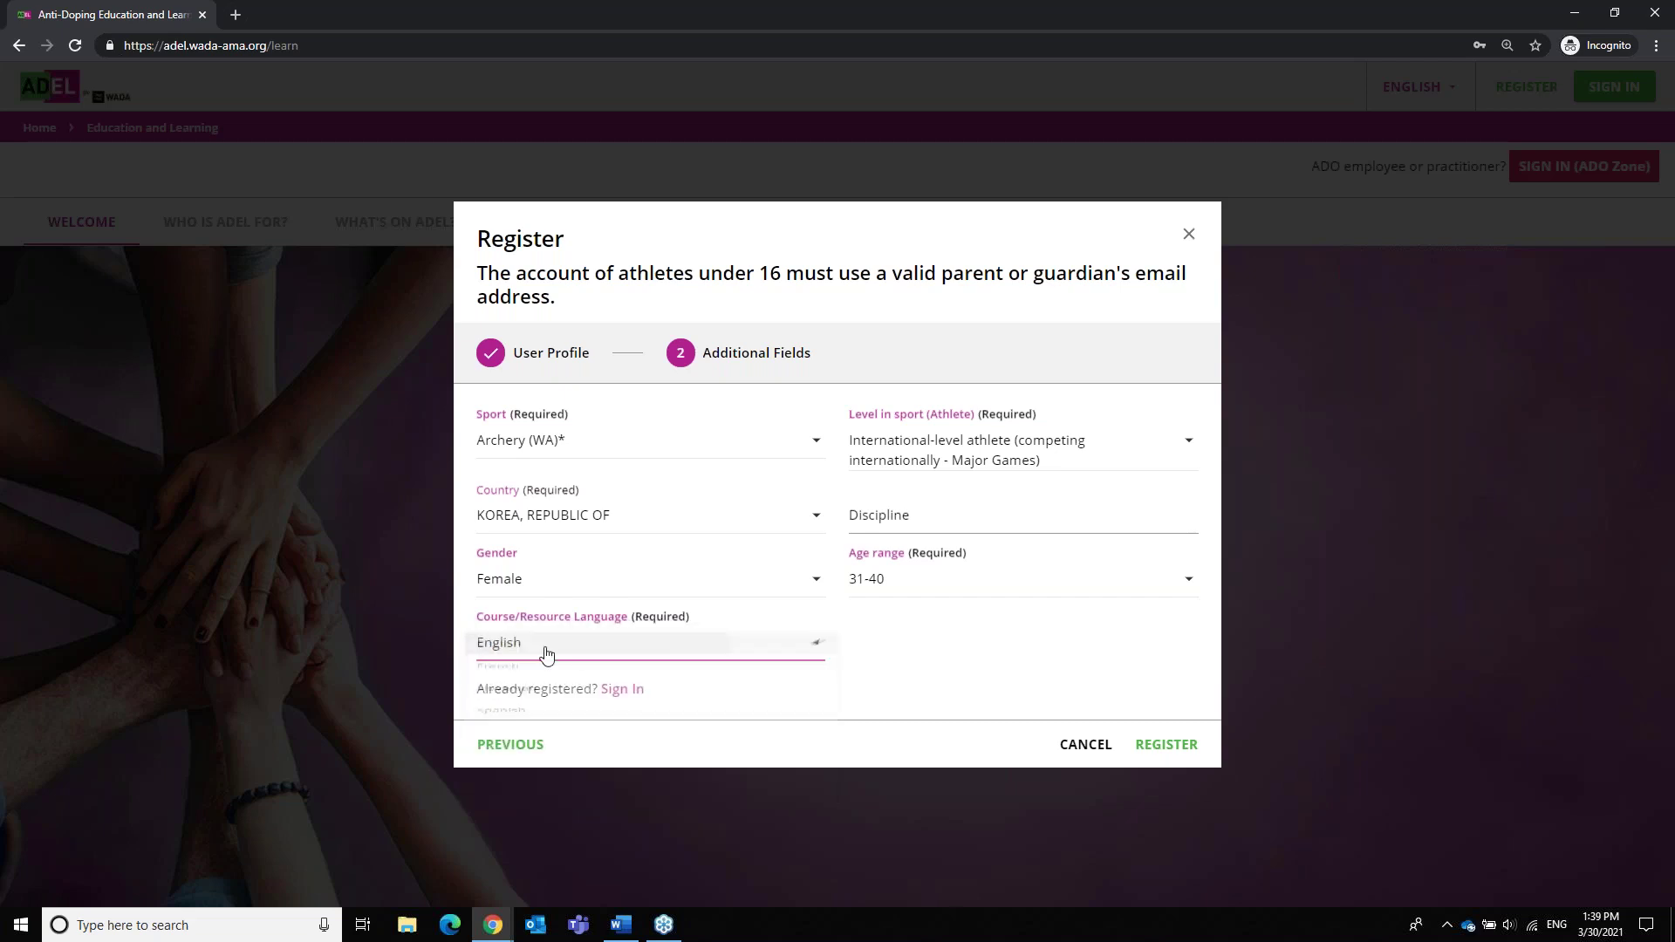
# Submit the athlete registration and close the Registration Request Sent popup
pyautogui.click(1178, 753)
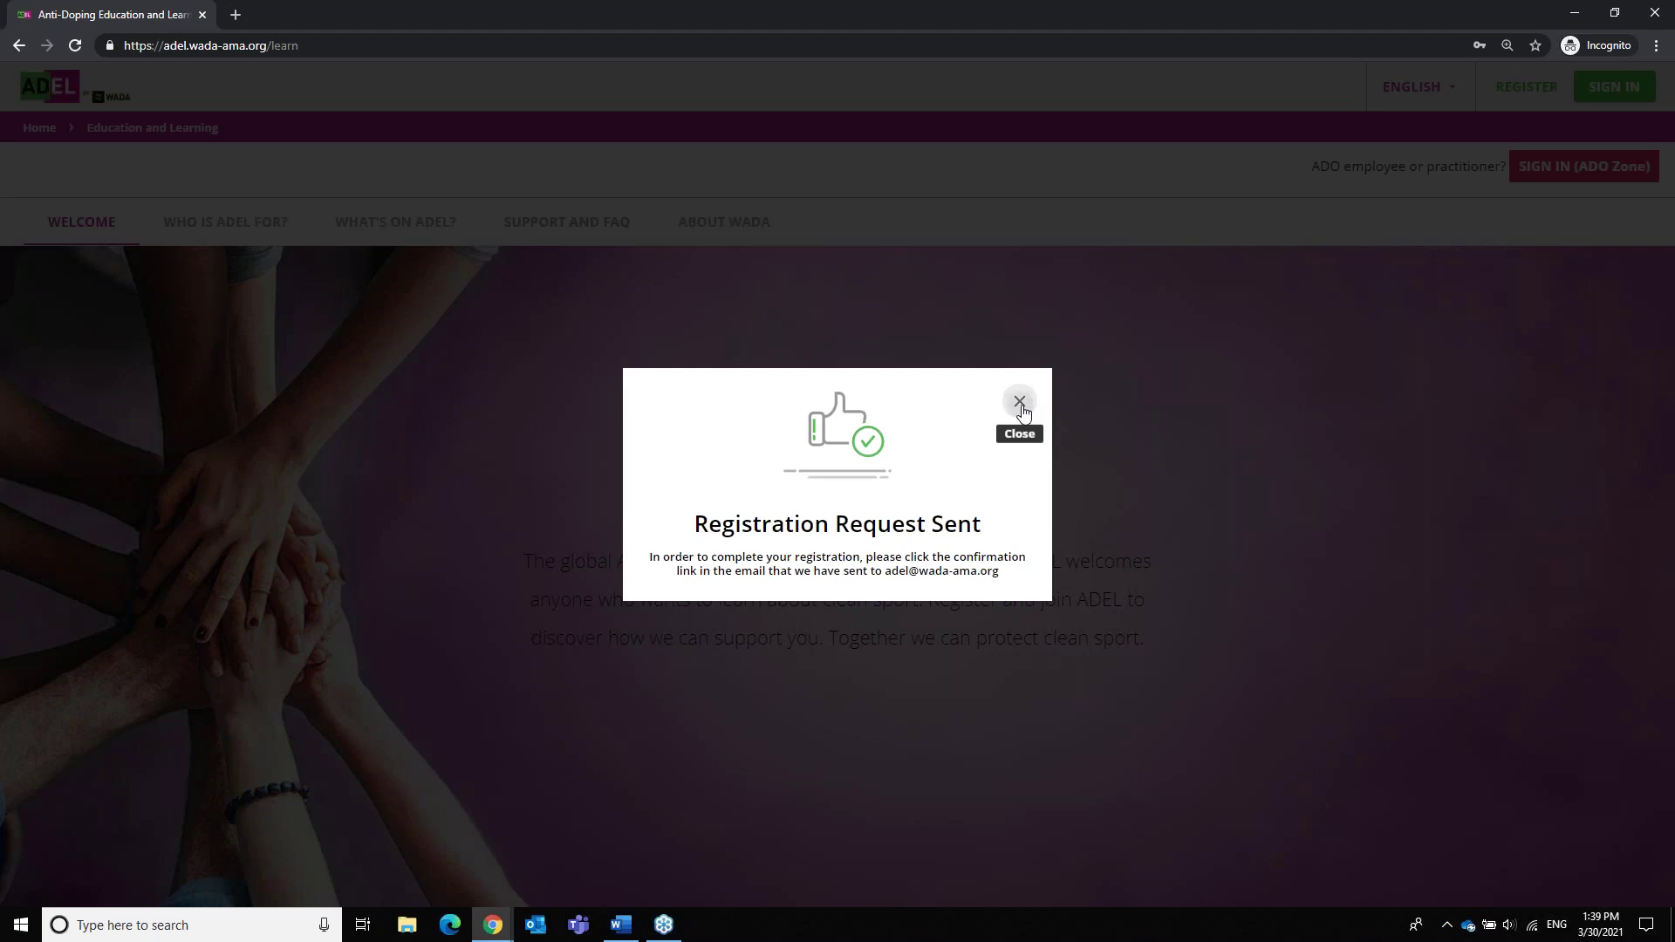
pyautogui.click(1021, 403)
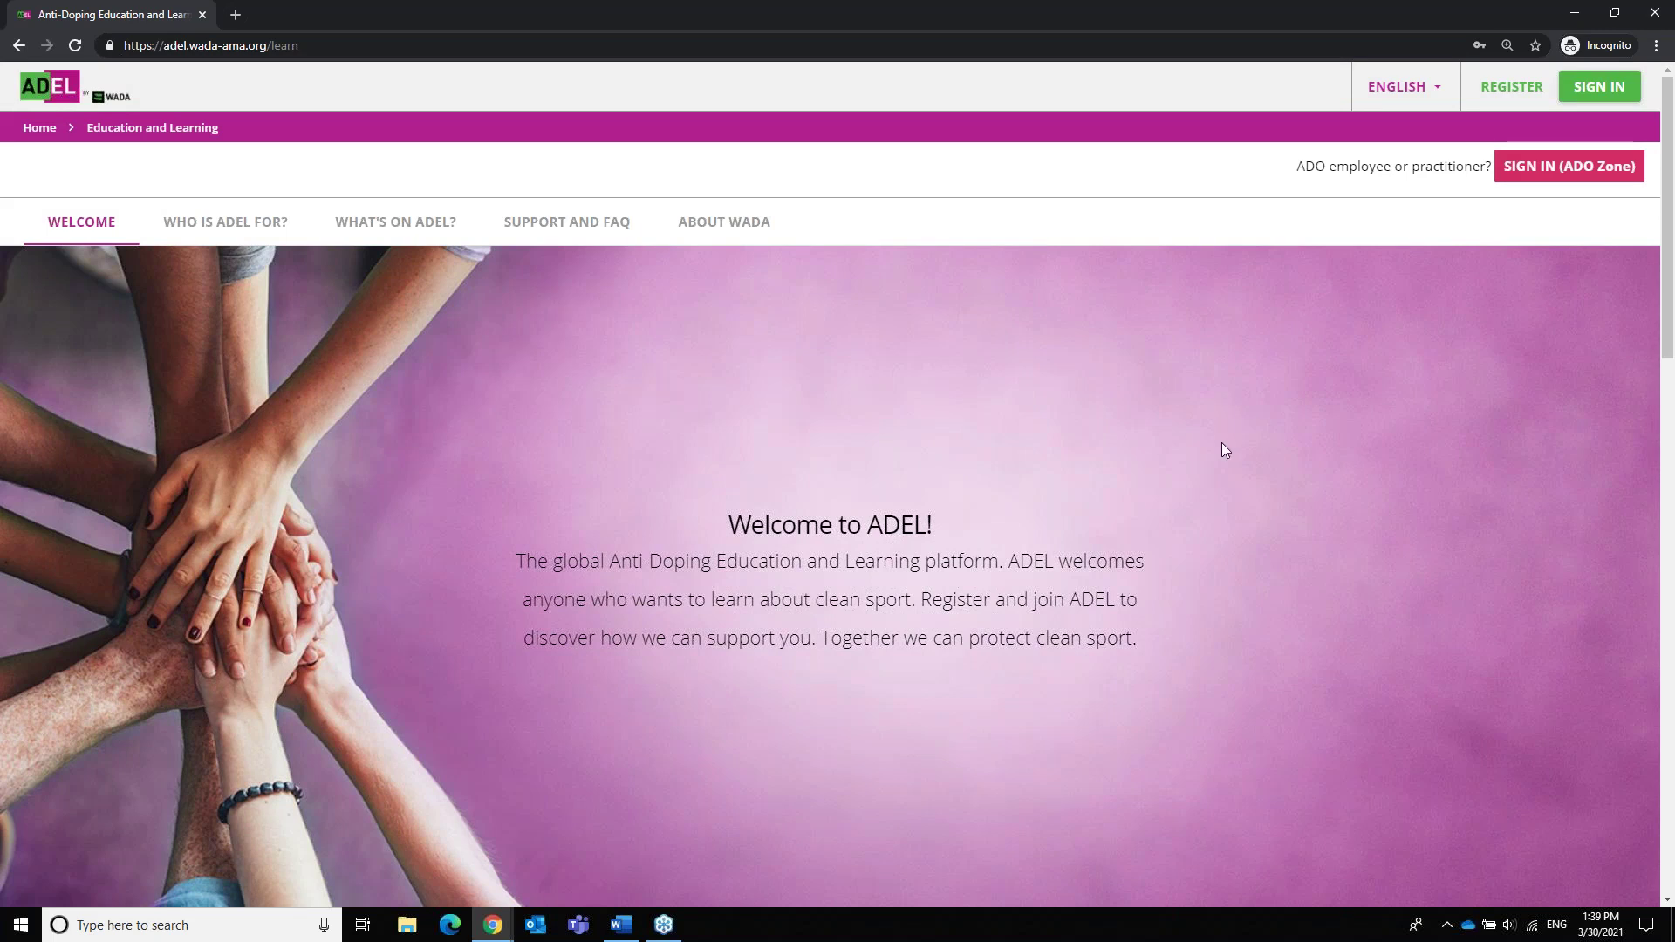
pyautogui.click(1584, 90)
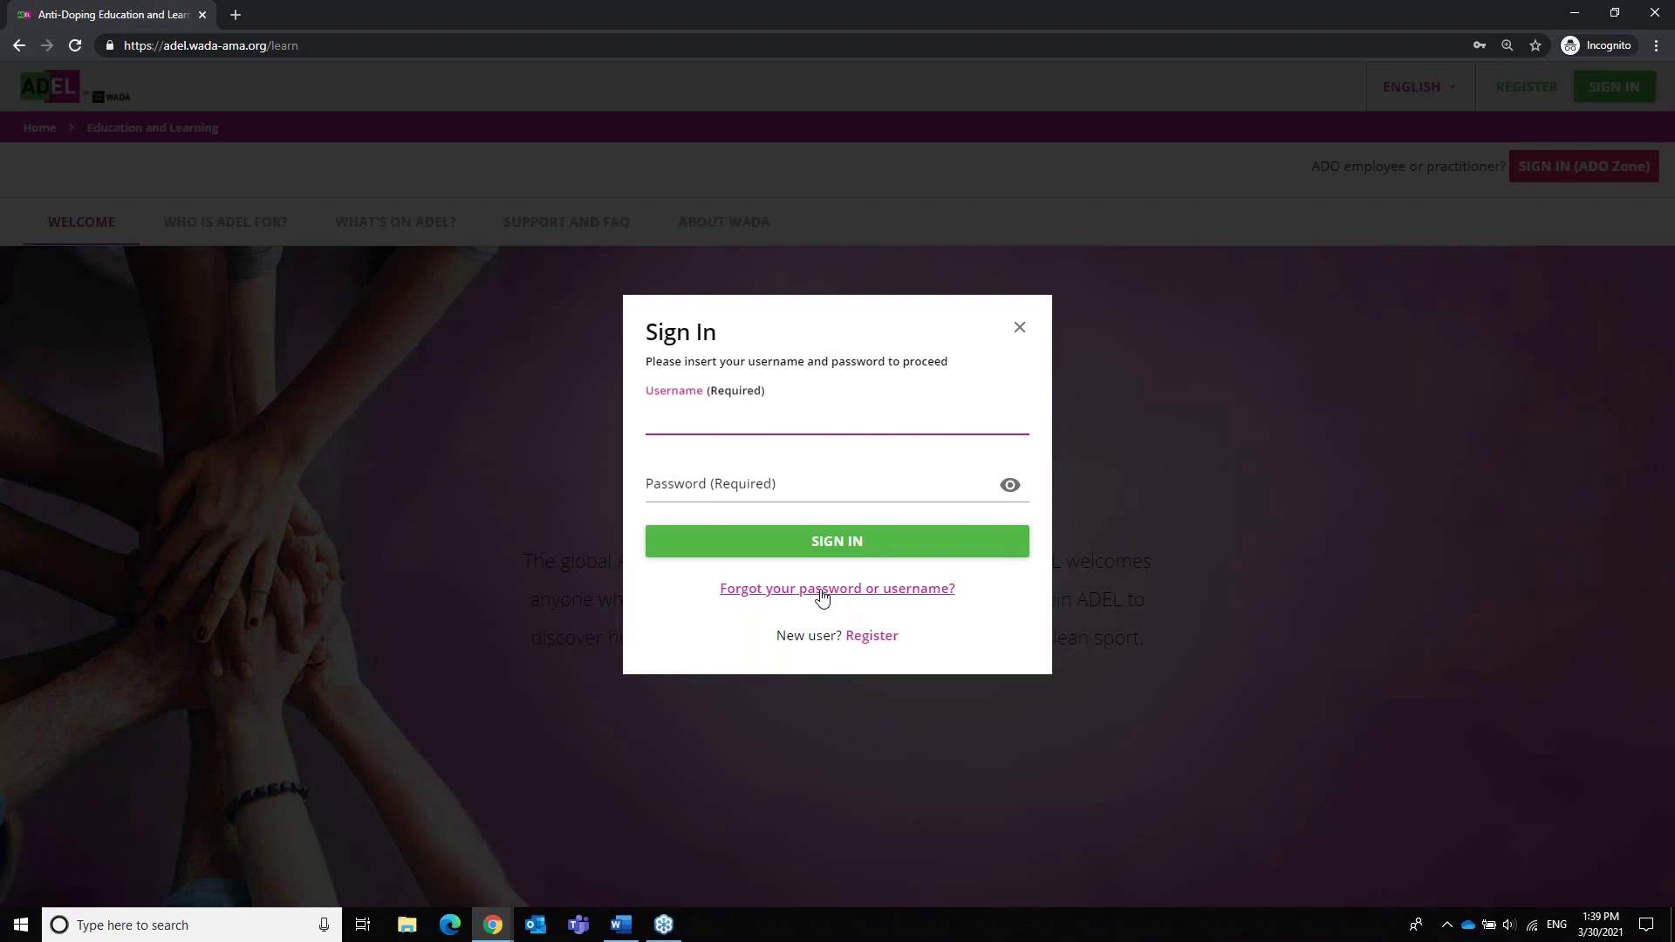
pyautogui.click(820, 590)
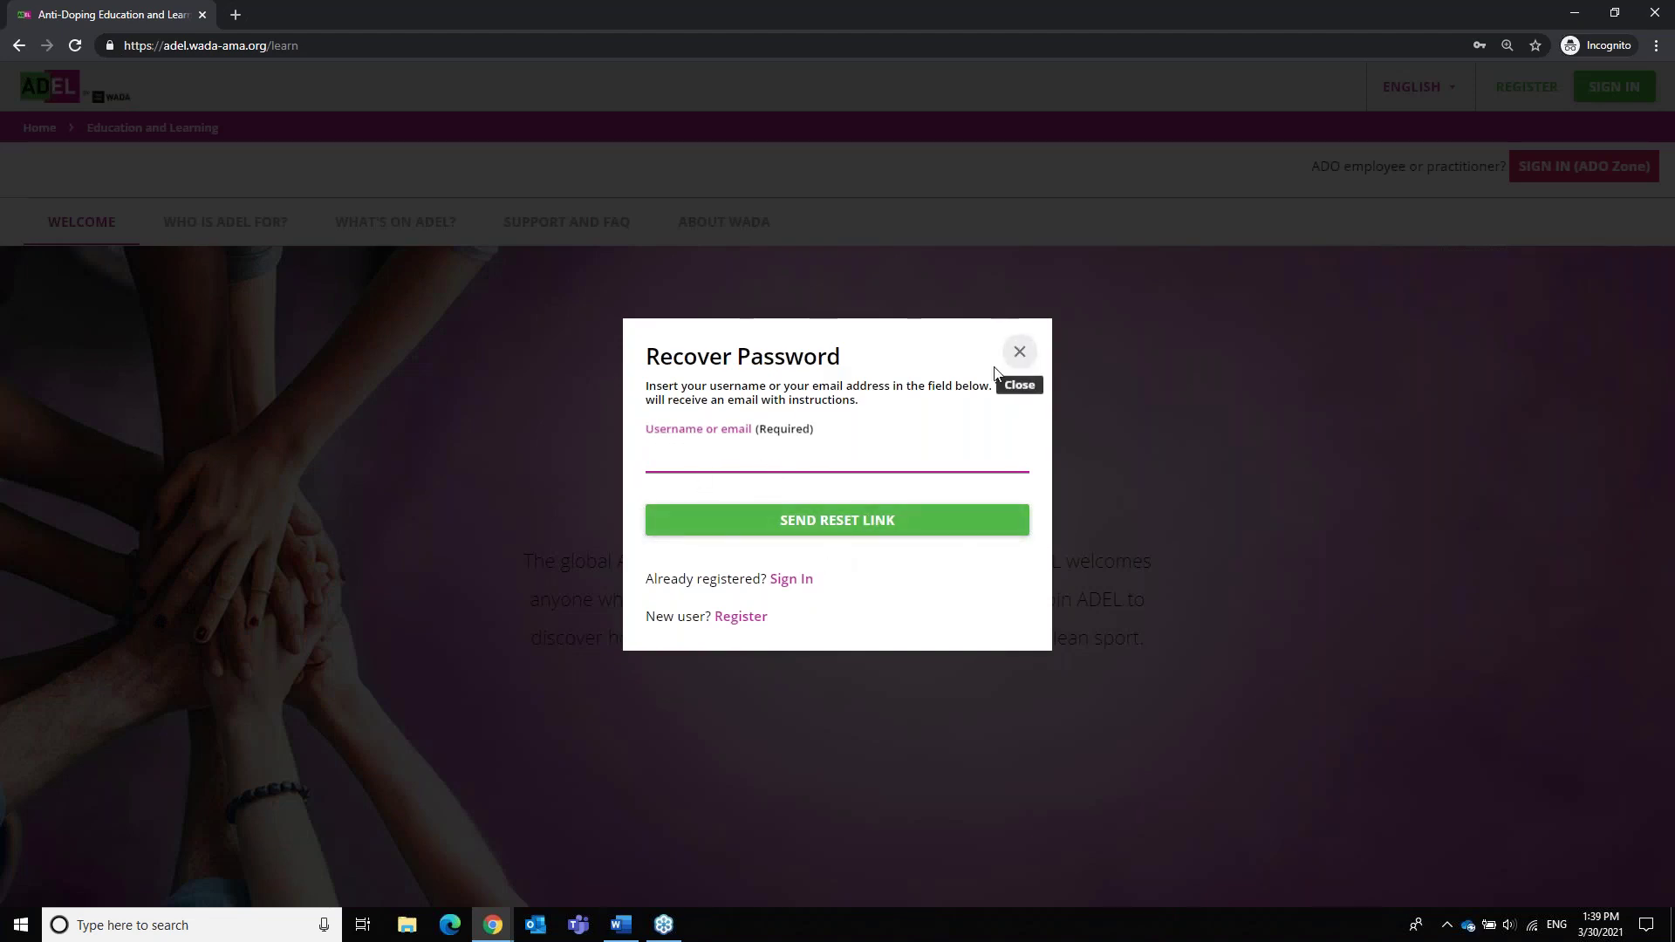
pyautogui.click(1018, 352)
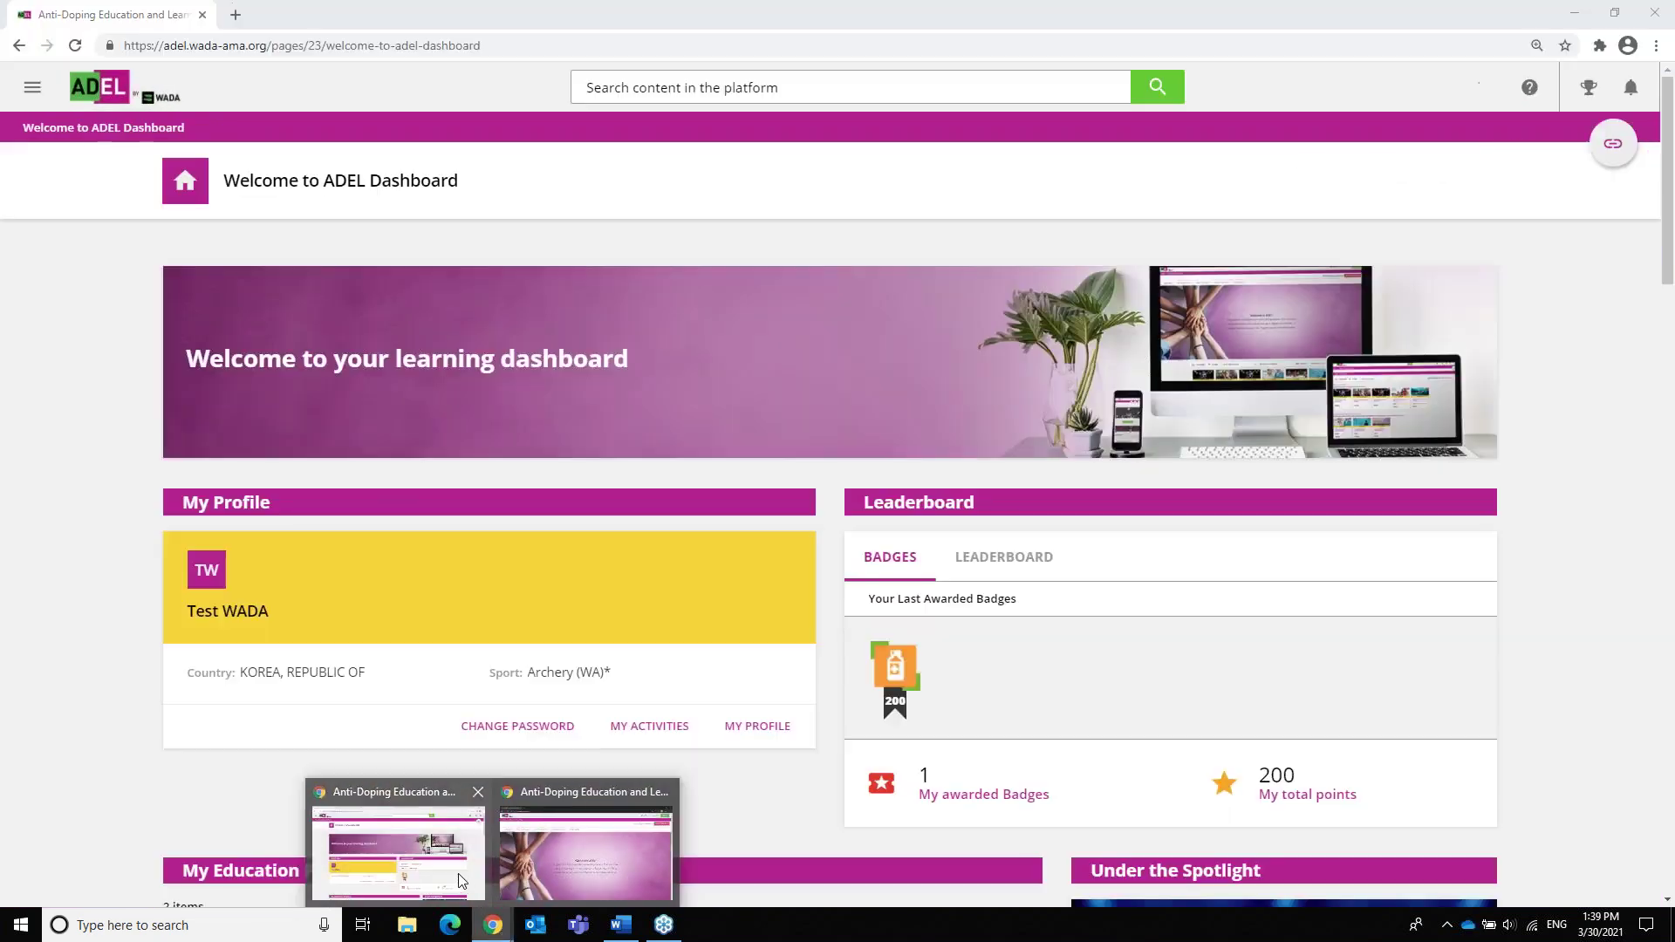
# Switch to the signed-in Chrome window and review the dashboard's profile, badge, 200 points and education programs
pyautogui.click(519, 733)
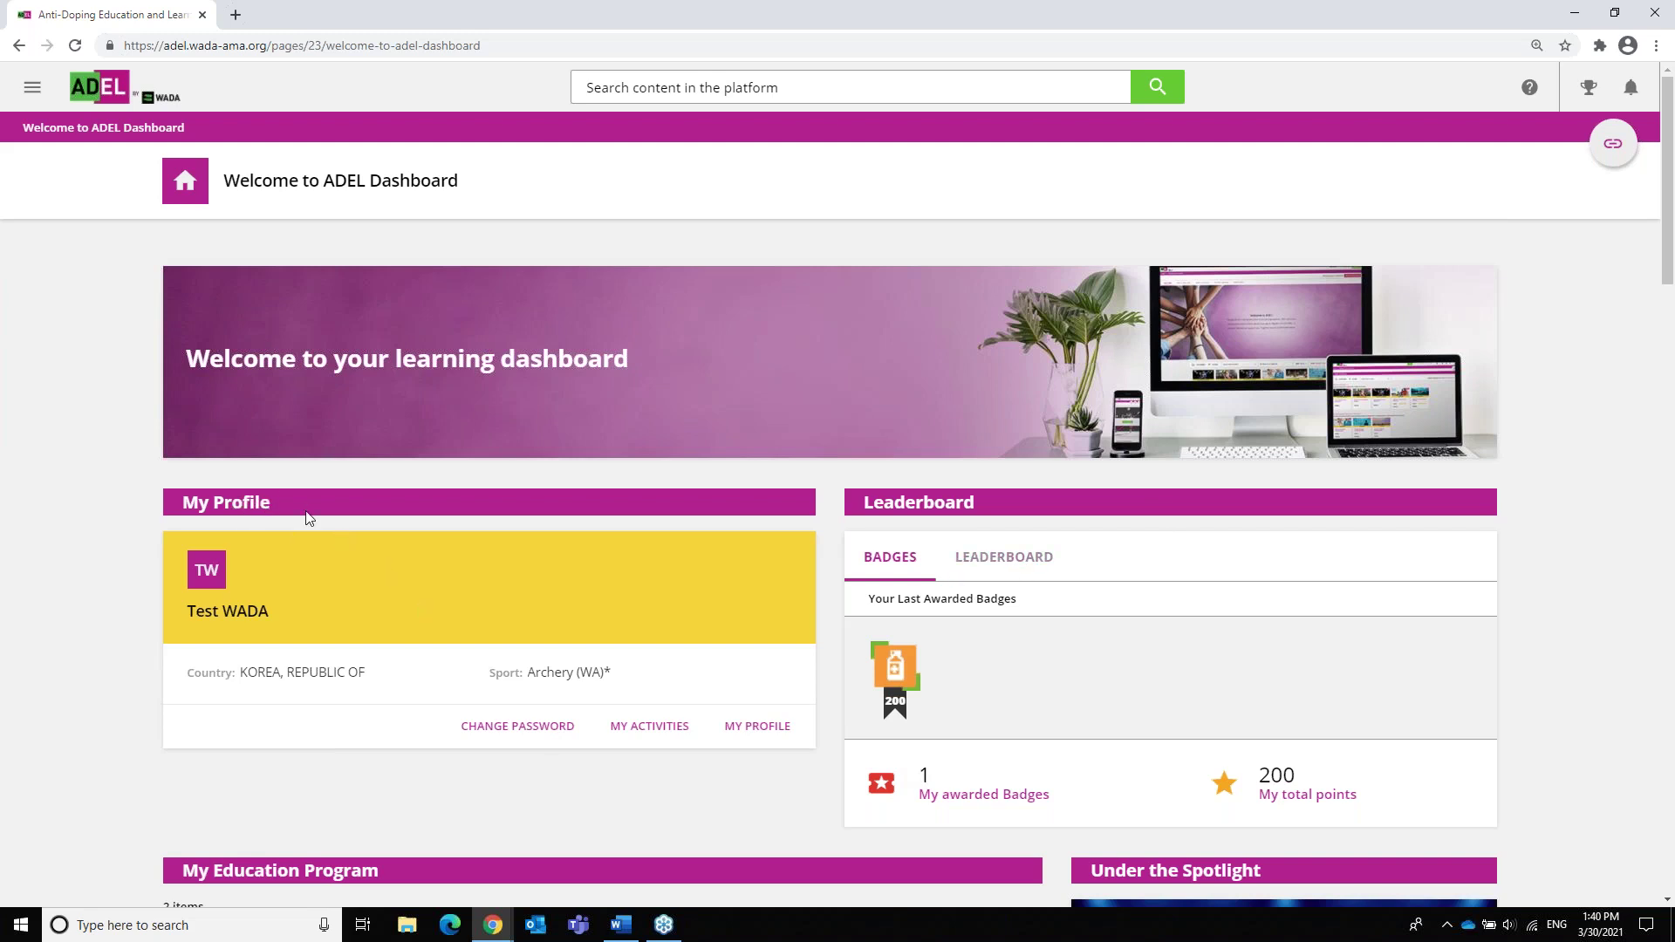
pyautogui.scroll(-3, 307, 515)
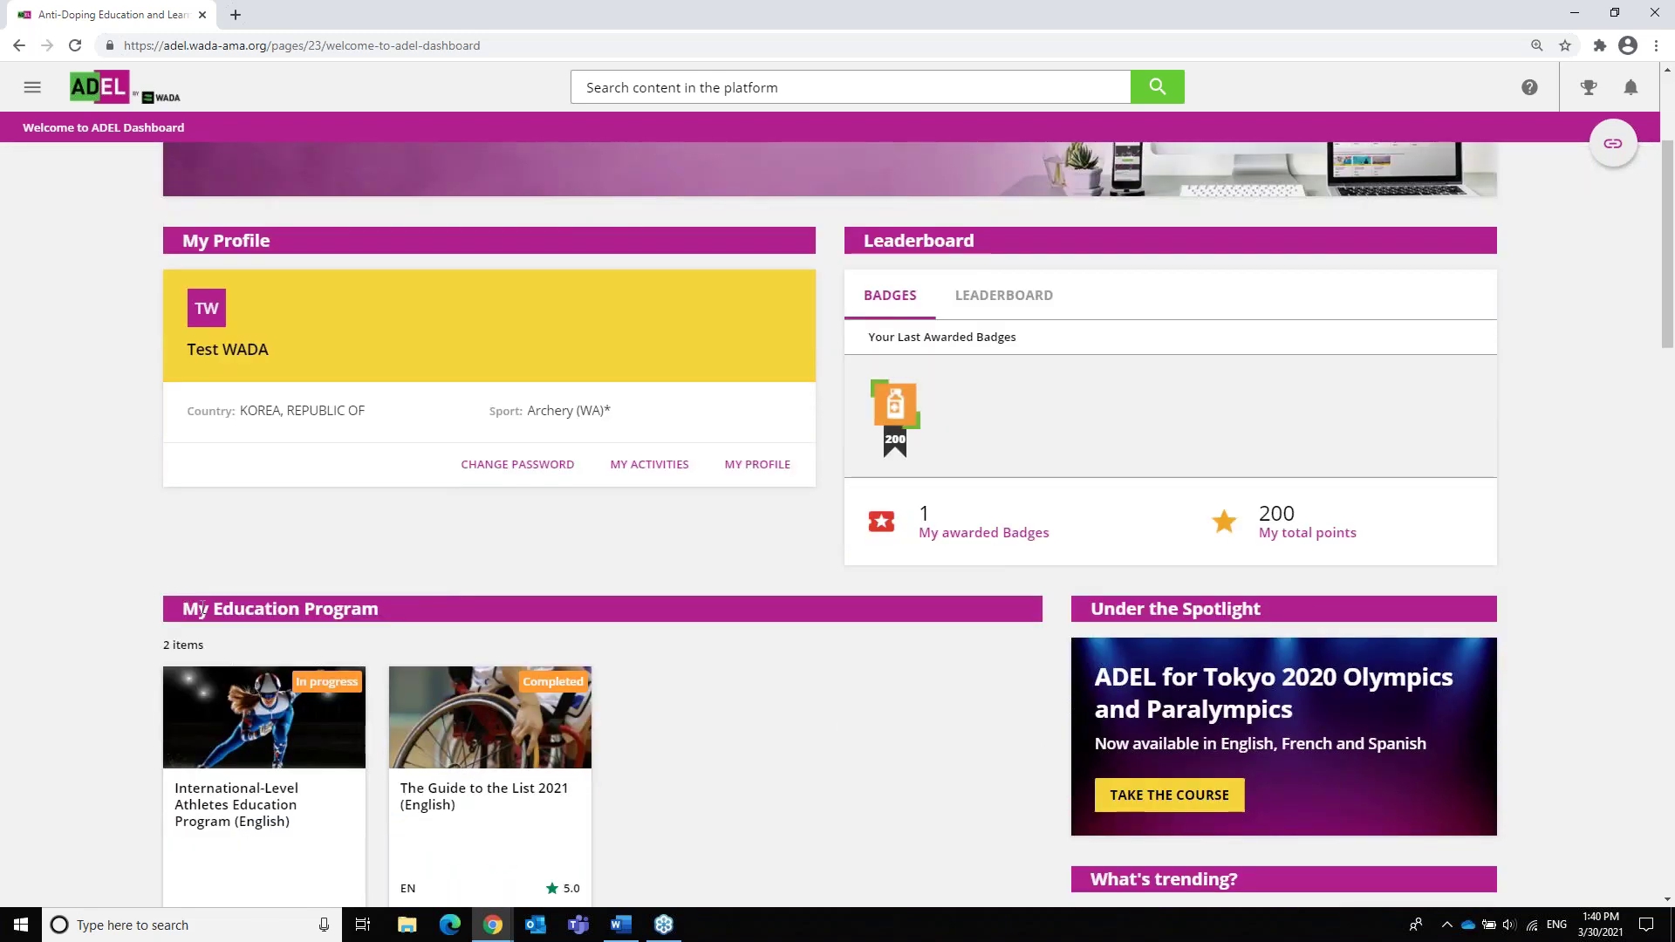
pyautogui.moveTo(215, 610); pyautogui.dragTo(392, 619)
pyautogui.click(392, 619)
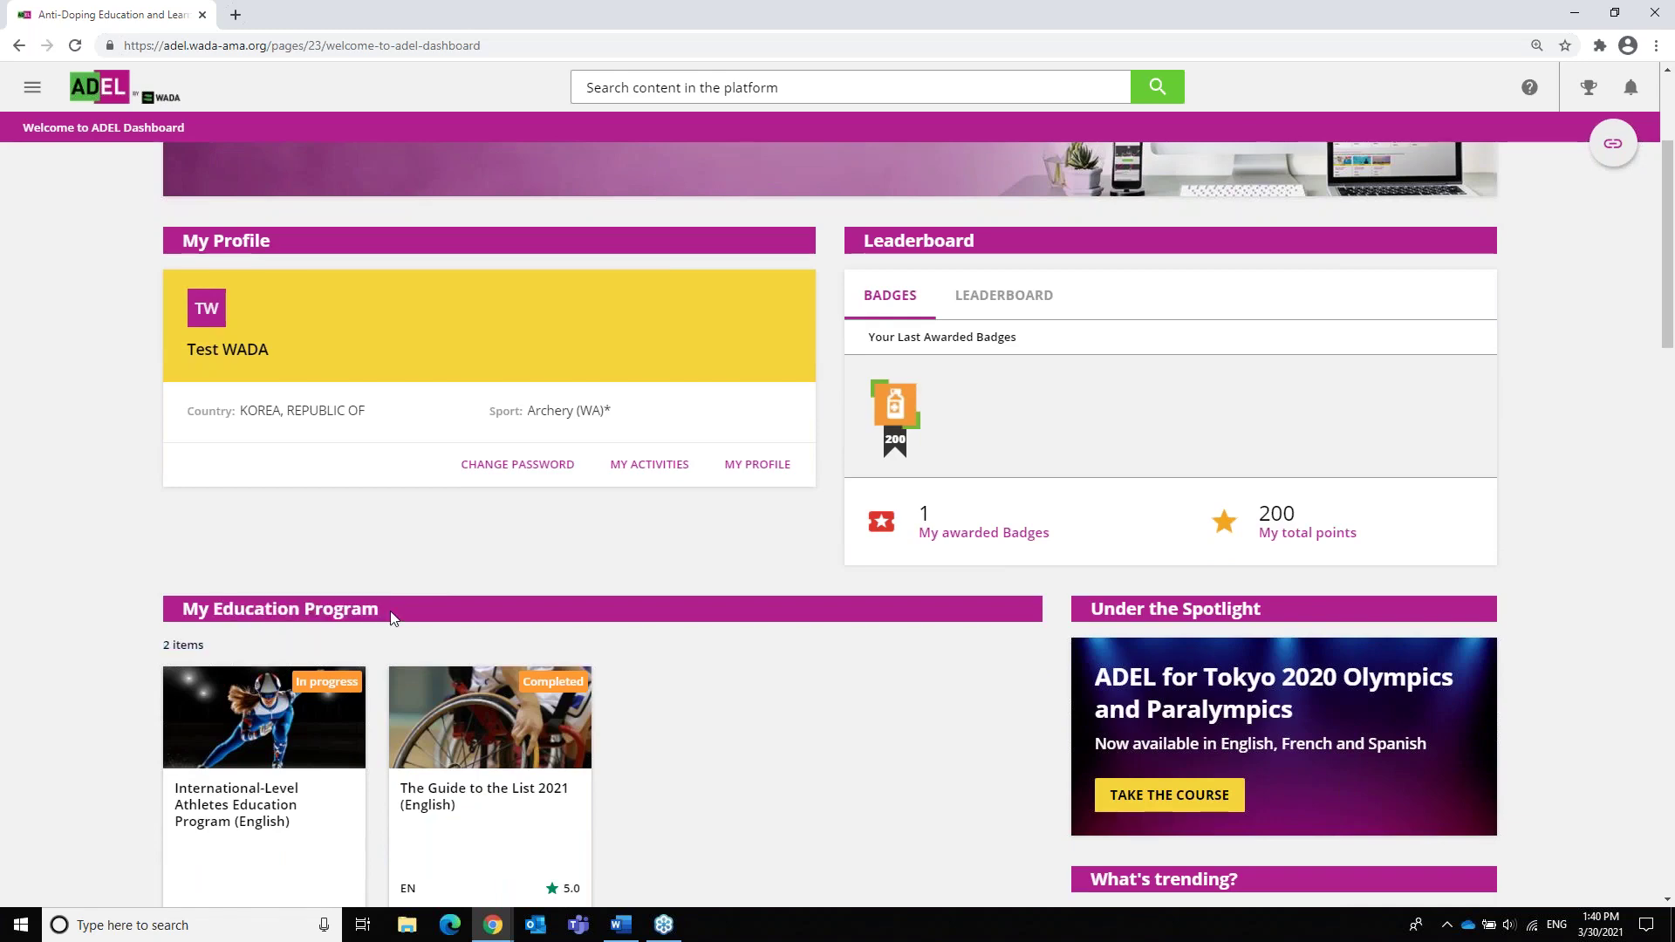
pyautogui.scroll(-2, 392, 624)
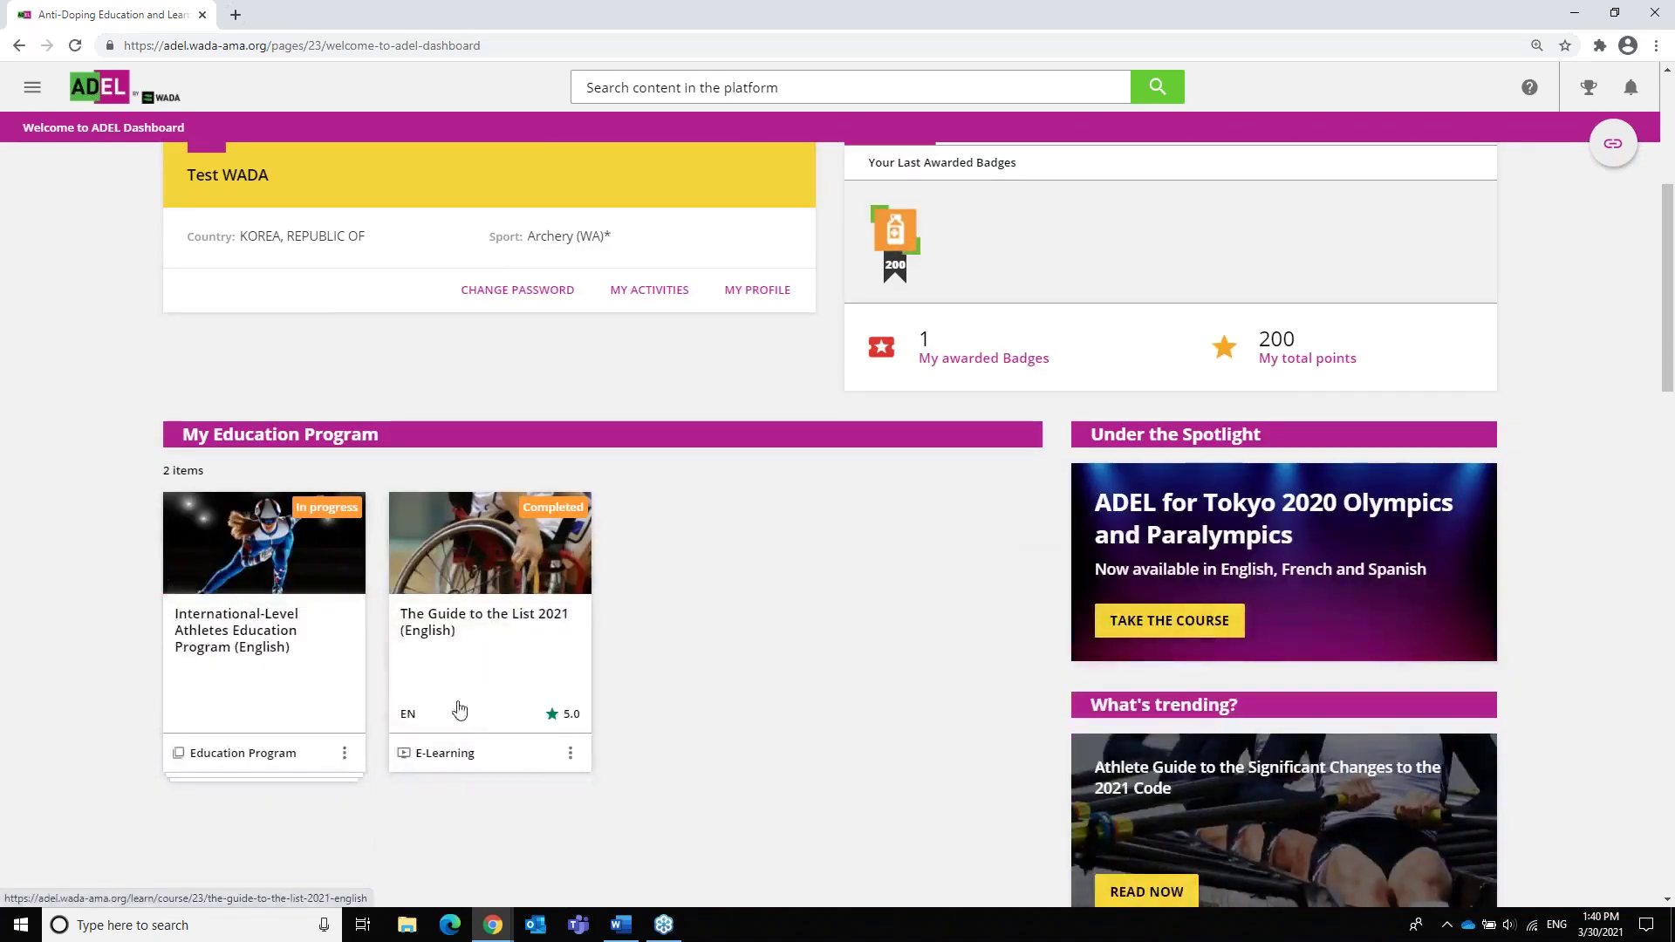
pyautogui.scroll(3, 503, 641)
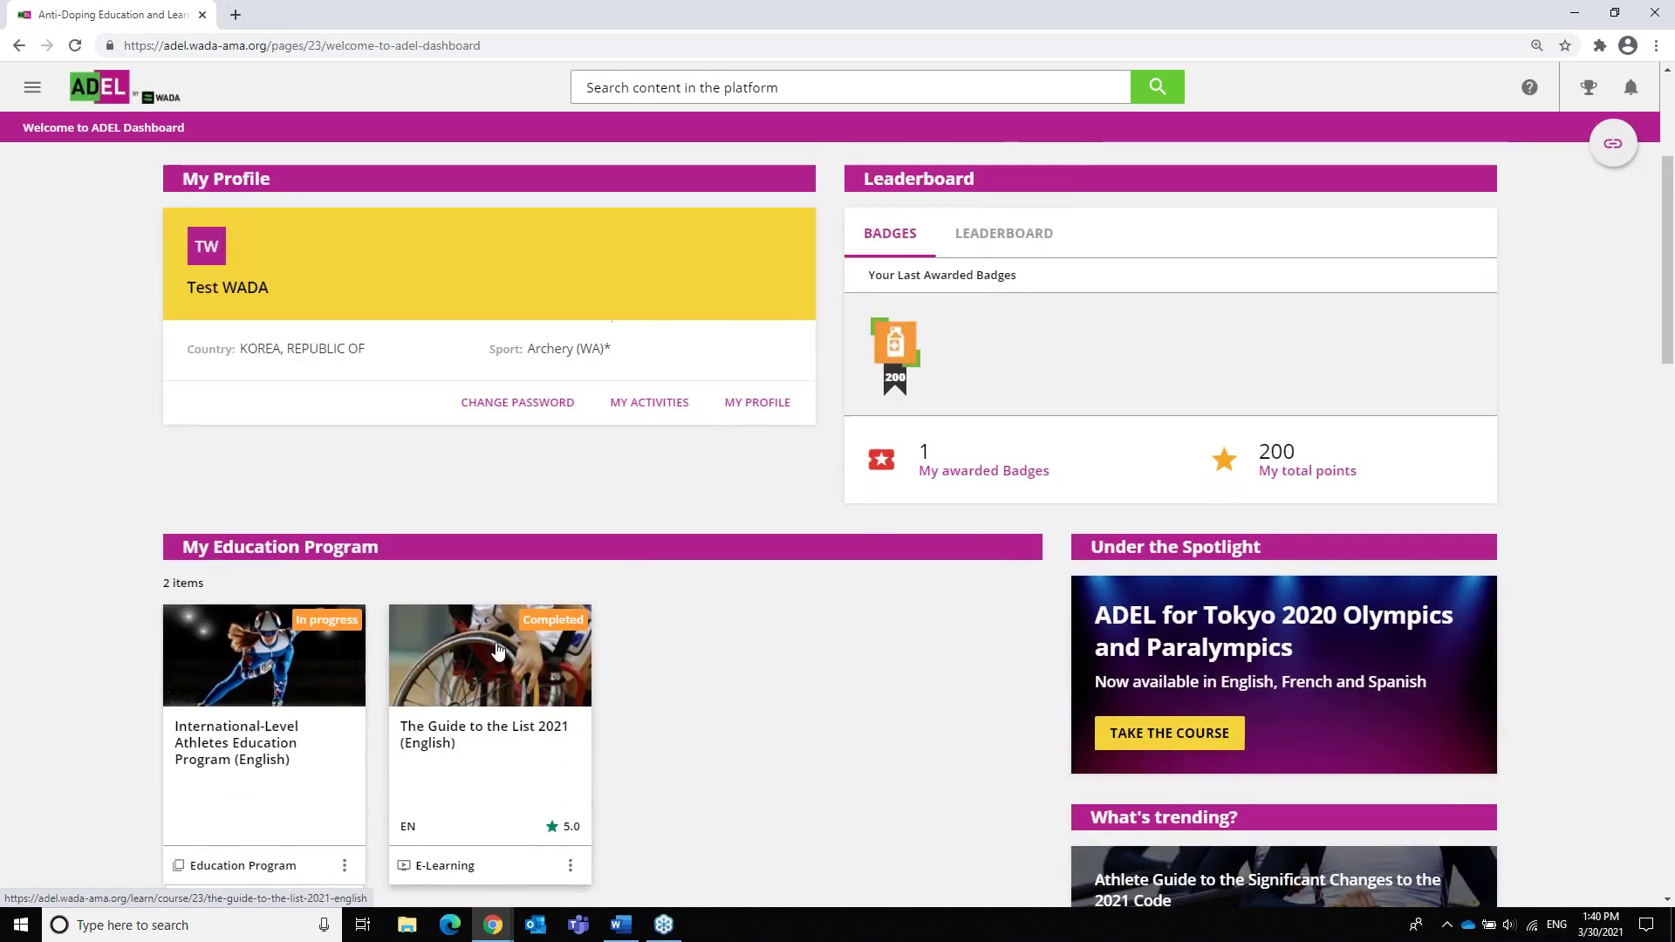
pyautogui.scroll(2, 879, 323)
pyautogui.scroll(-2, 880, 323)
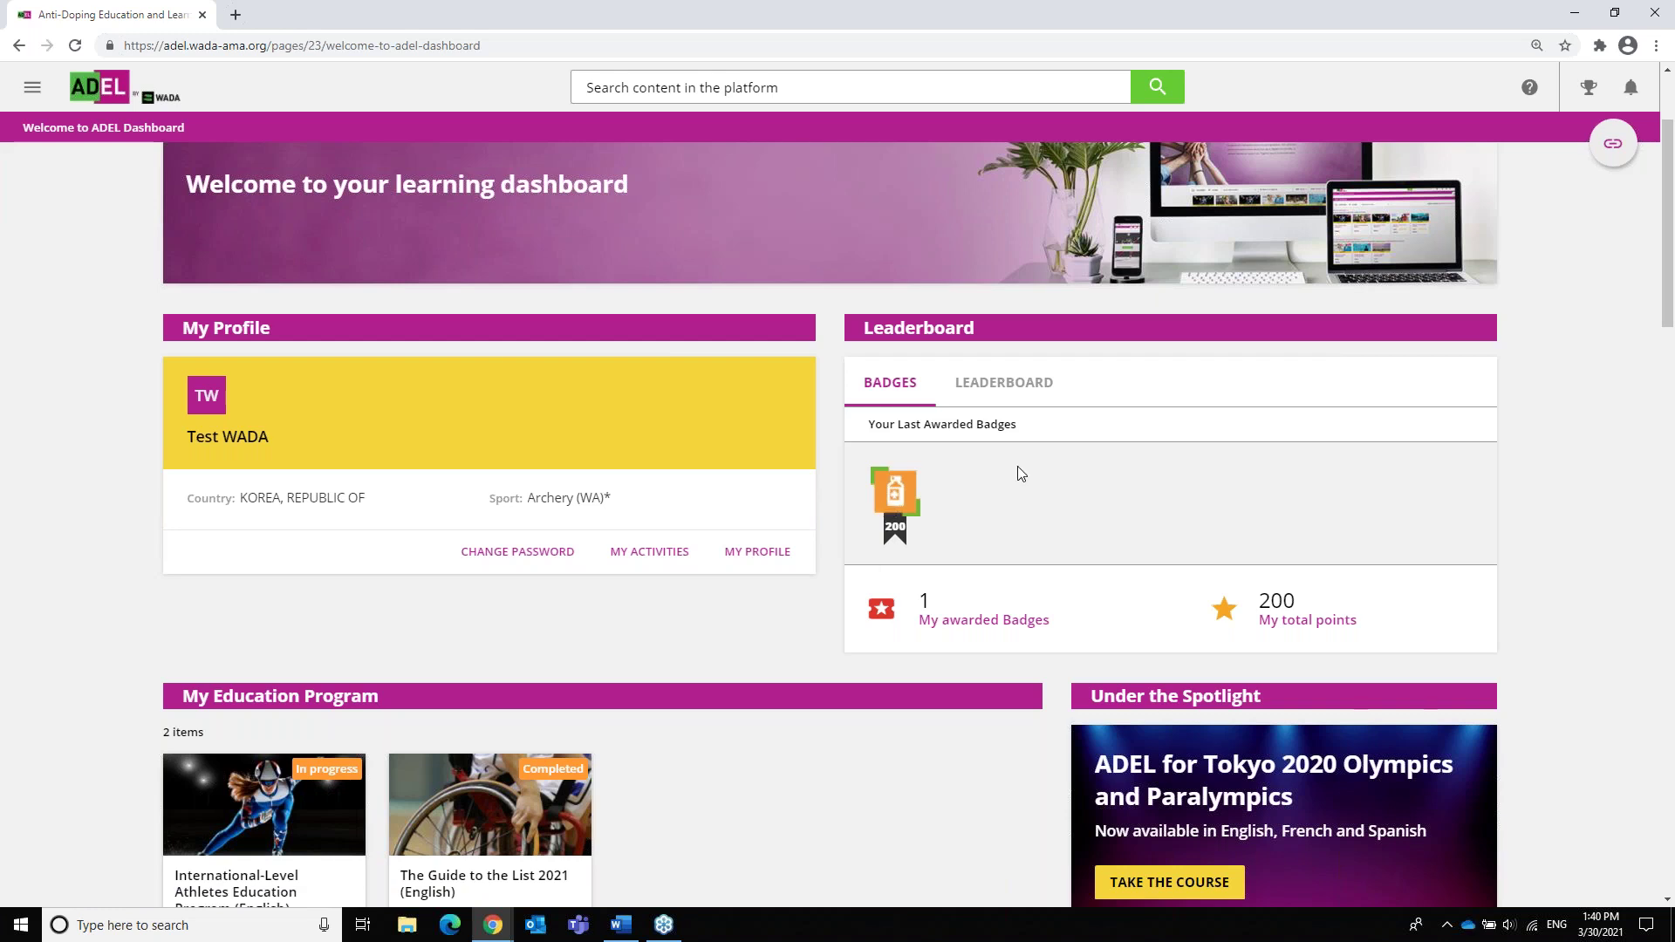
# Show the Leaderboard tab: rank 3187 among international-level athletes with 200 points
pyautogui.click(986, 400)
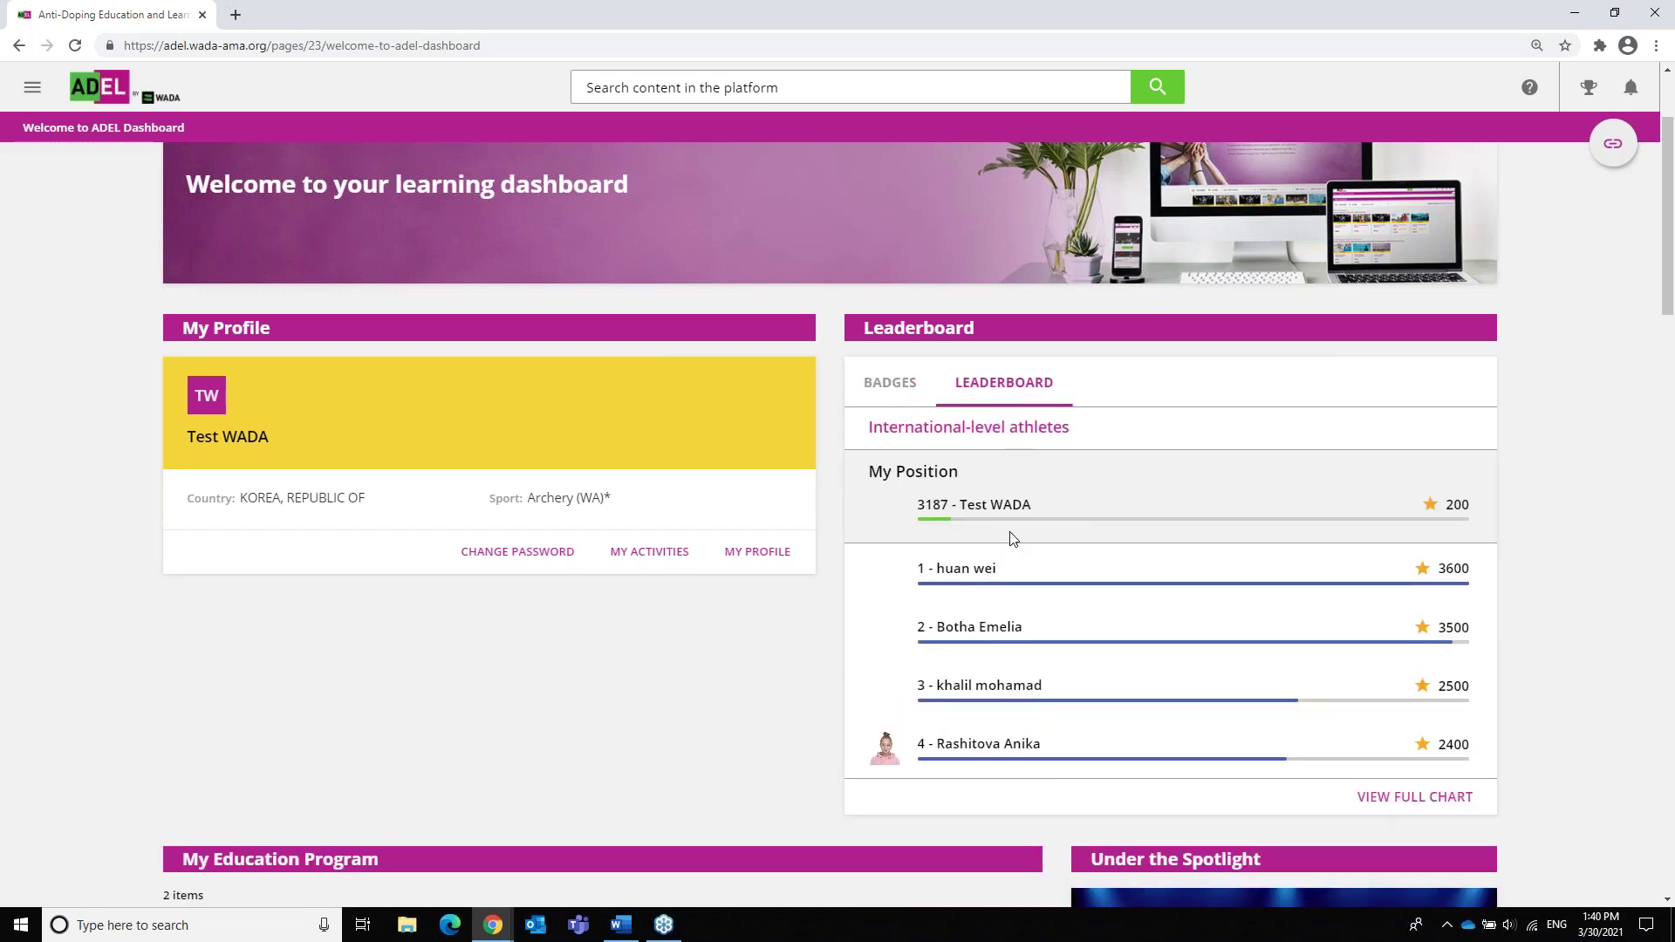
pyautogui.scroll(-1, 1009, 538)
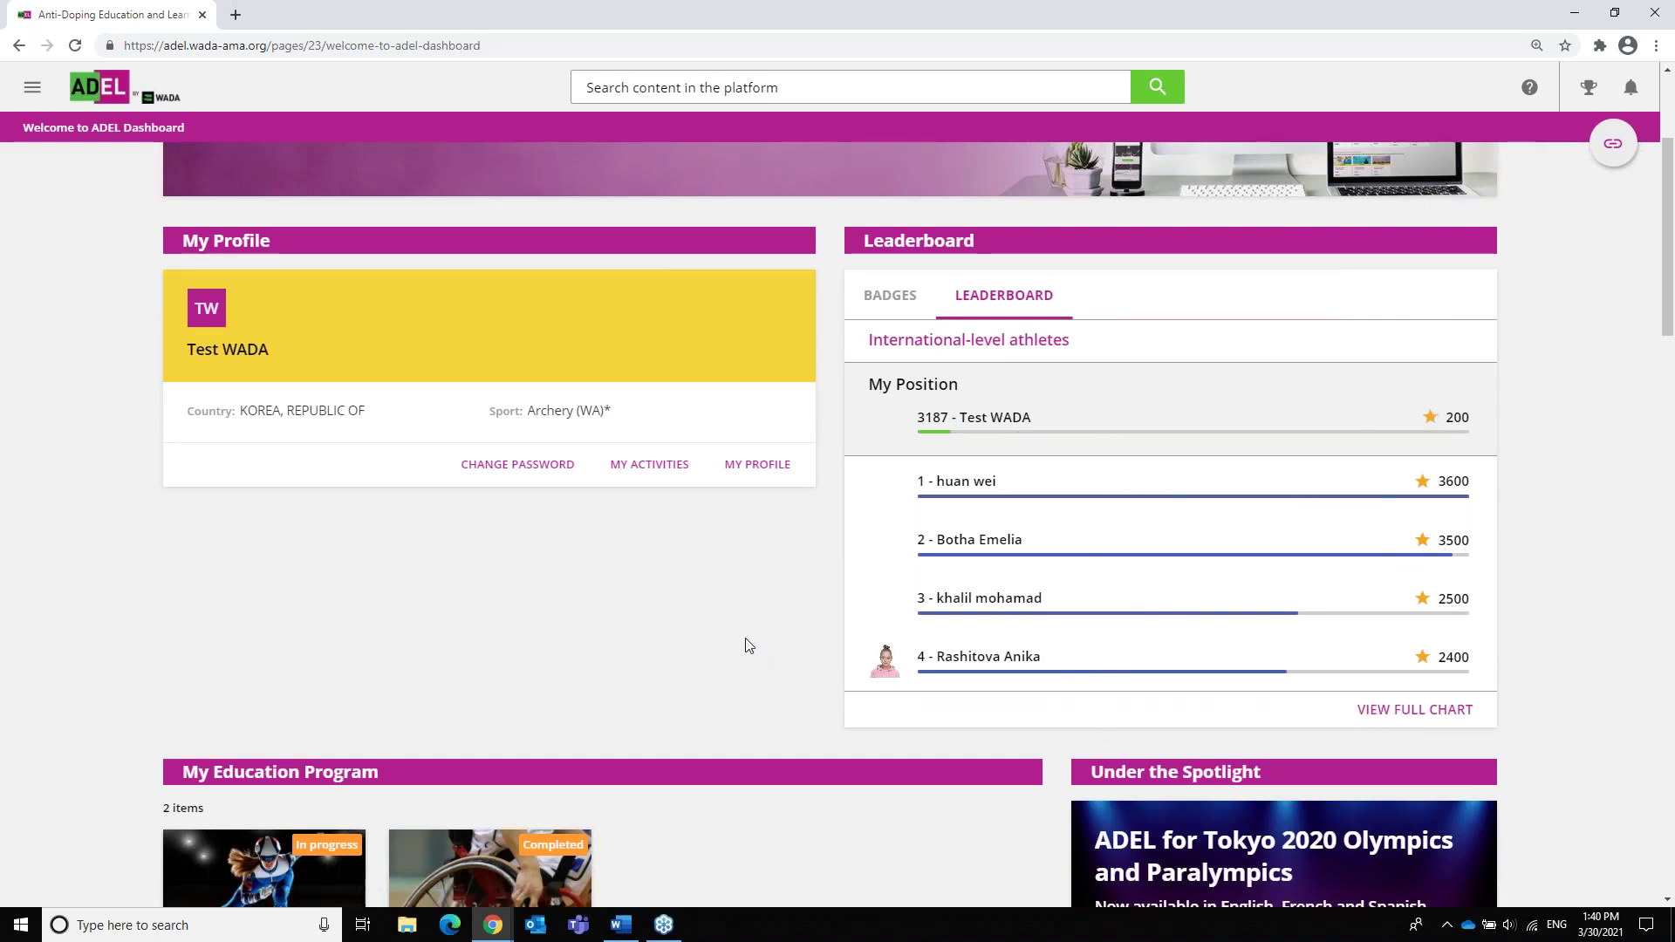
pyautogui.scroll(-3, 751, 641)
pyautogui.scroll(-2, 750, 639)
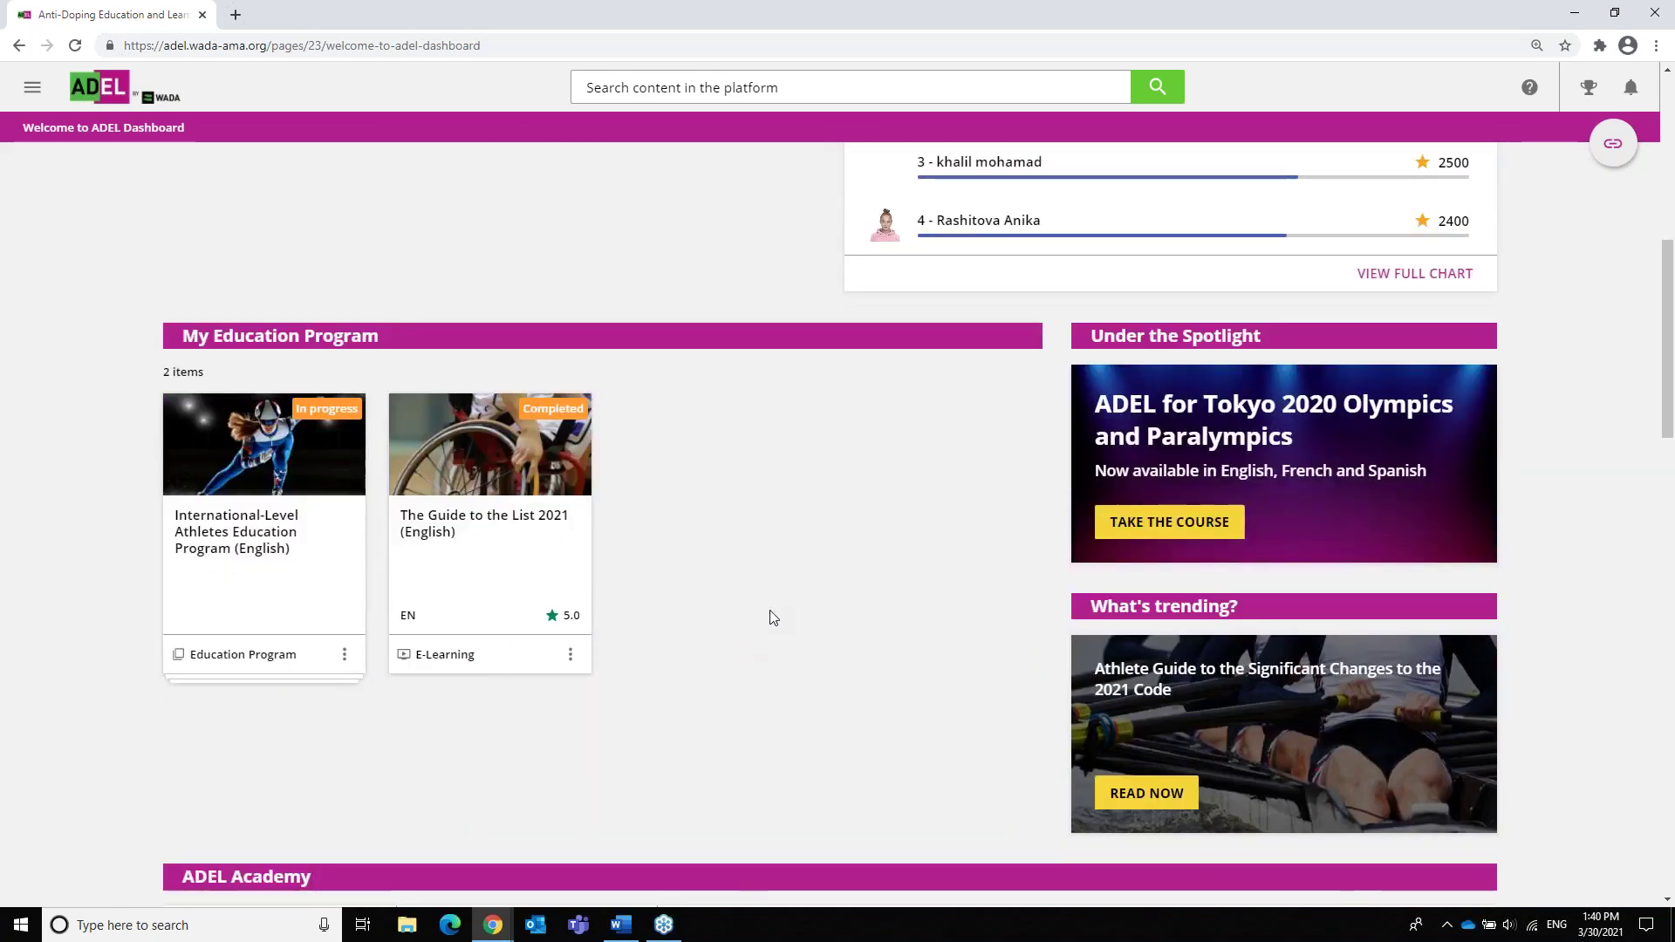